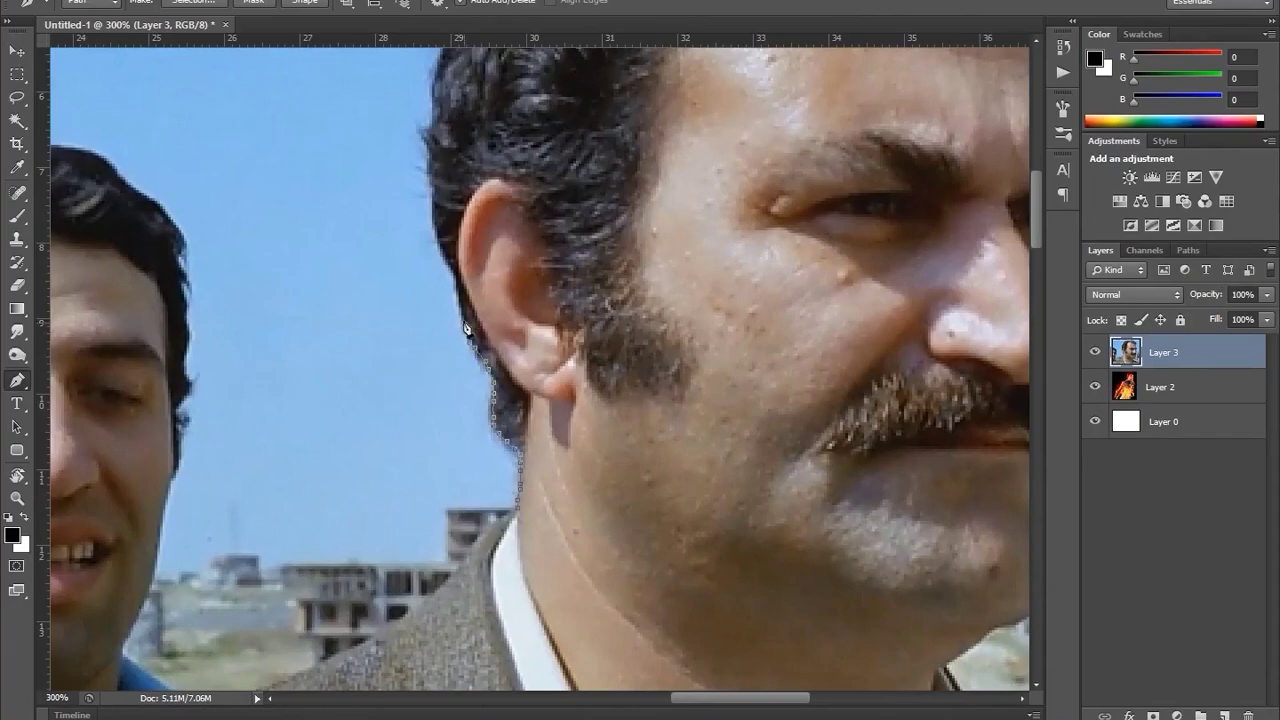
# - Place pen anchors along the side of the face and down the jaw
pyautogui.scroll(3, 466, 328)
pyautogui.scroll(3, 487, 290)
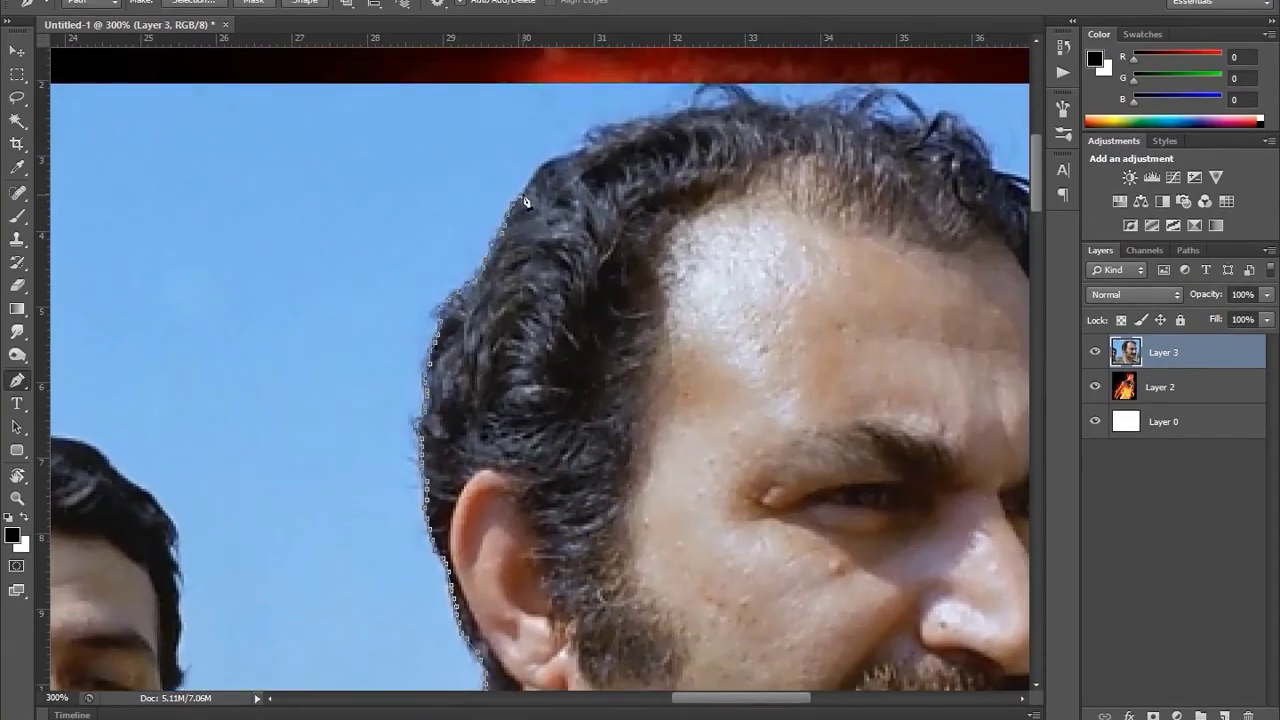
pyautogui.scroll(1, 607, 132)
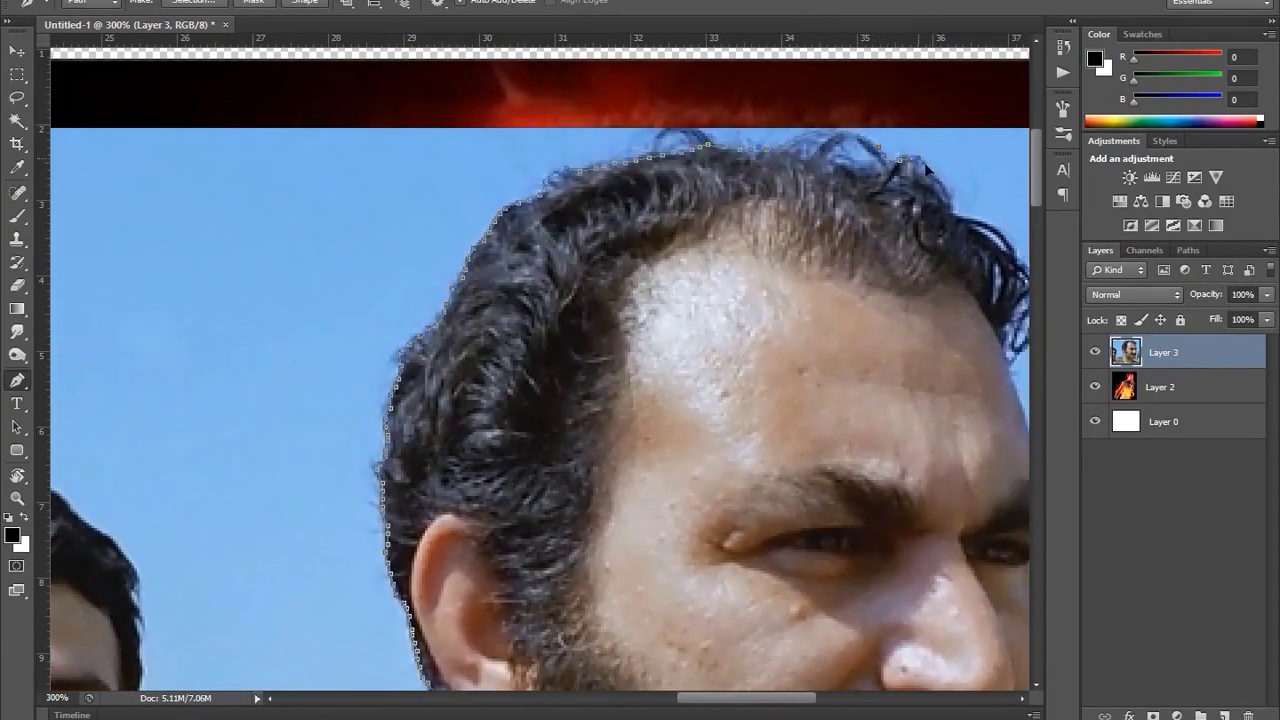
pyautogui.scroll(-2, 790, 205)
pyautogui.scroll(-1, 790, 205)
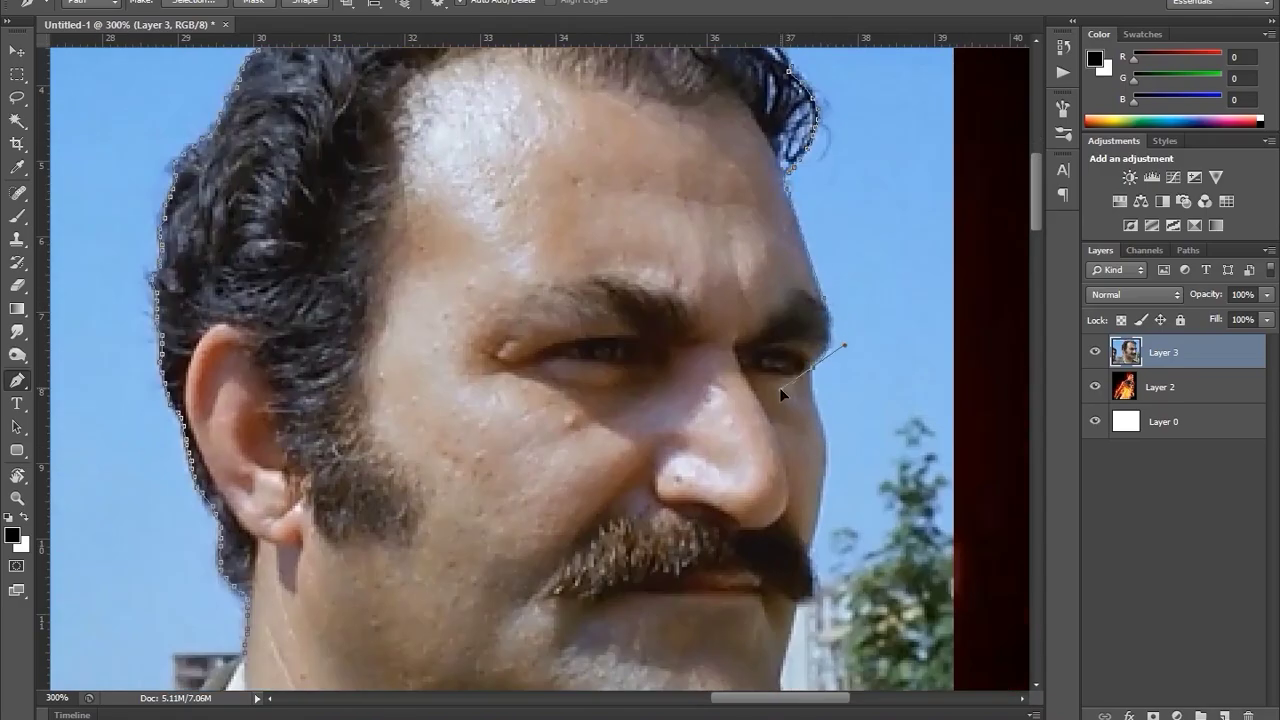
pyautogui.moveTo(820, 516); pyautogui.dragTo(834, 445)
pyautogui.scroll(-3, 822, 432)
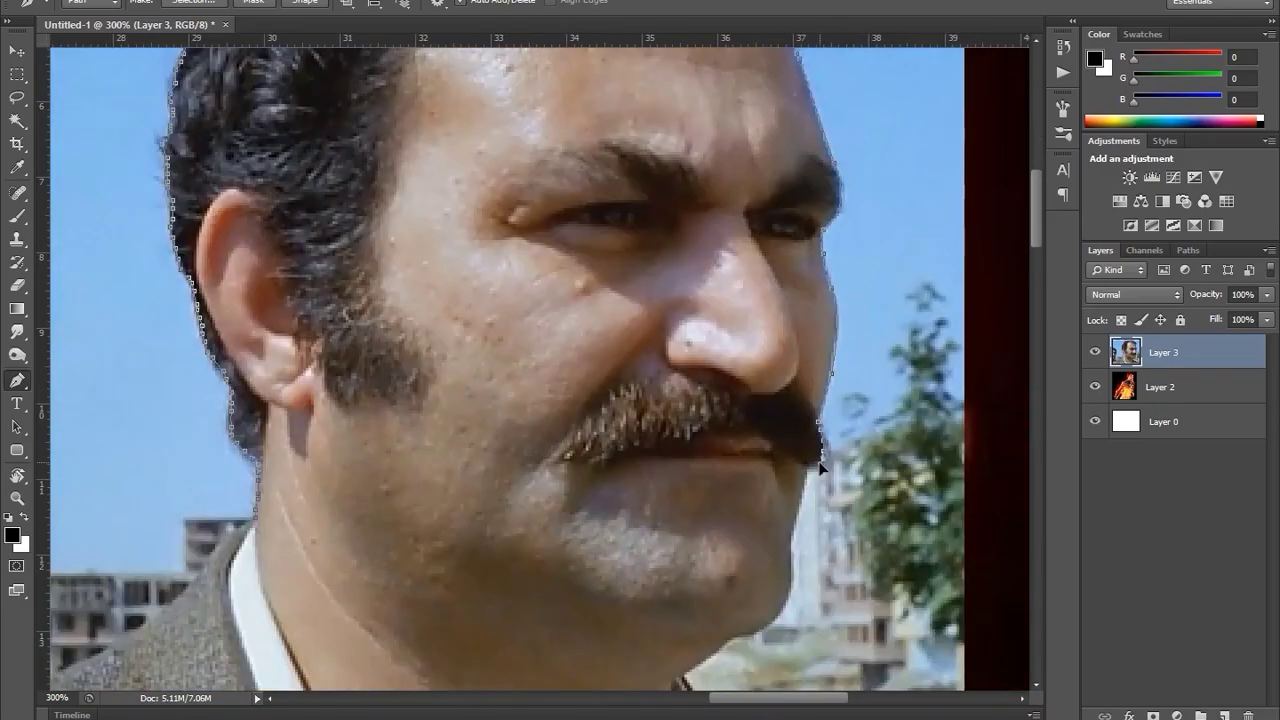
pyautogui.click(789, 540)
pyautogui.scroll(-3, 803, 487)
# - Close the outline across the neck and collar, then copy the head onto new Layer 4
pyautogui.moveTo(697, 603); pyautogui.dragTo(717, 397)
pyautogui.click(721, 428)
pyautogui.click(716, 521)
pyautogui.click(465, 524)
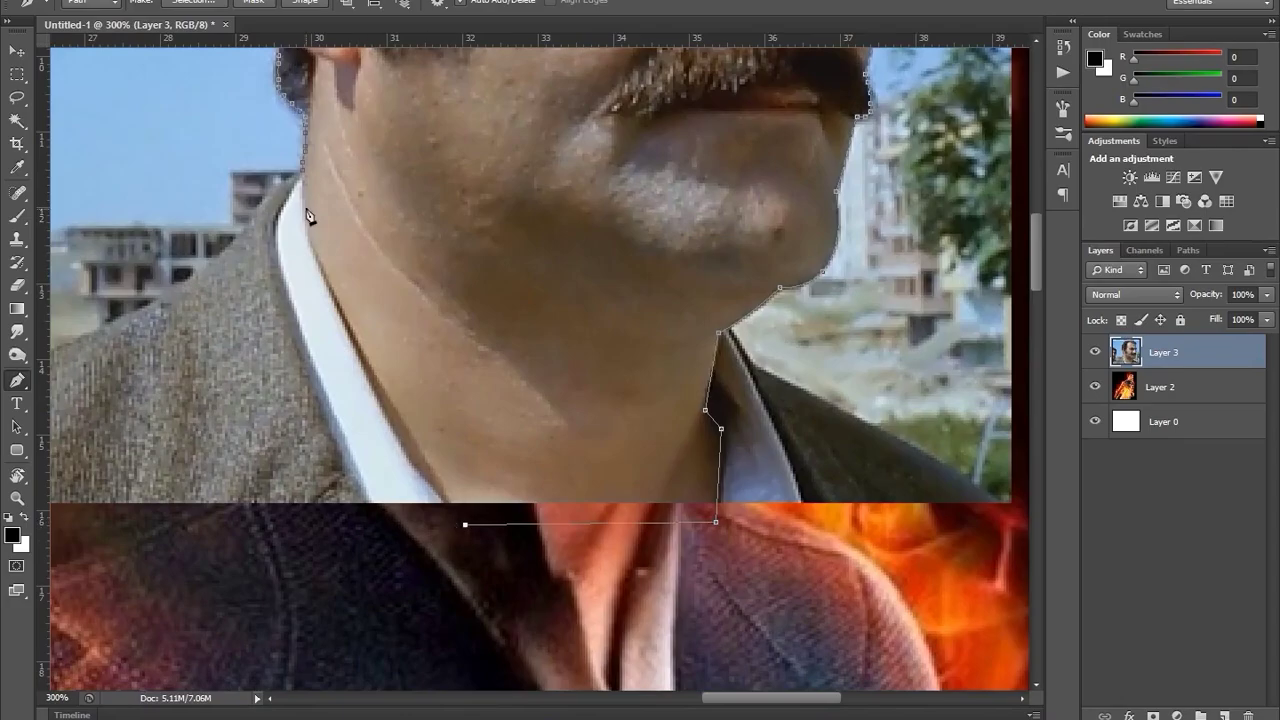
pyautogui.hotkey('ctrl', 'Return')
pyautogui.hotkey('ctrl', 'j')
# - Hide the cut-out head and scale down the flaming figure on Layer 2
pyautogui.hotkey('ctrl', '0')
pyautogui.press('v')
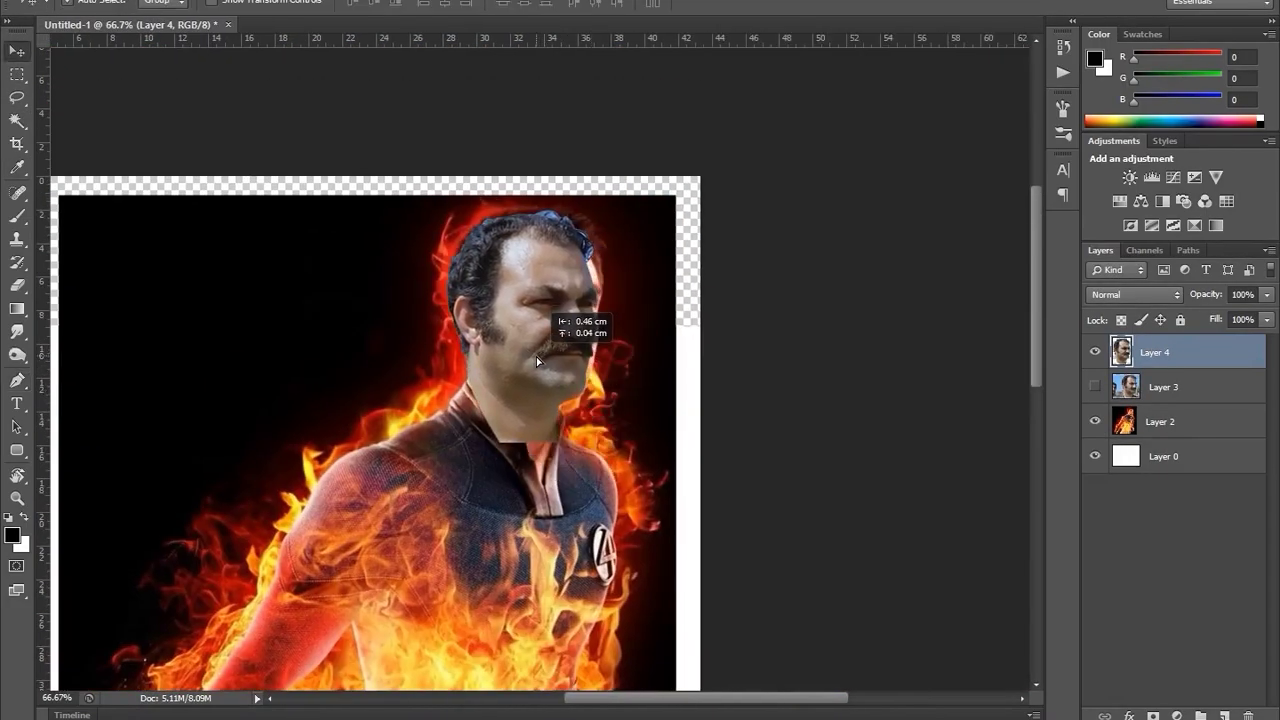
pyautogui.hotkey('ctrl', '+')
pyautogui.click(1095, 352)
pyautogui.hotkey('ctrl', '0')
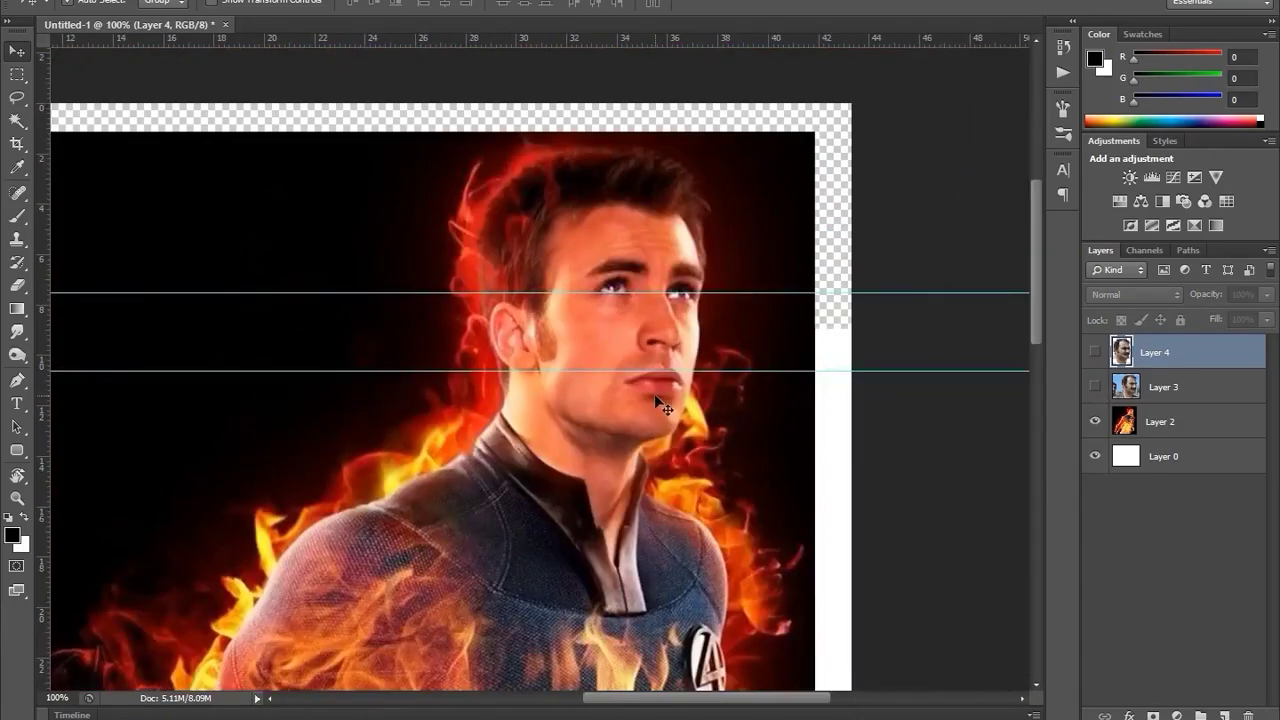
pyautogui.click(1160, 421)
pyautogui.hotkey('ctrl', 't')
pyautogui.moveTo(714, 155); pyautogui.dragTo(712, 462)
pyautogui.press('Return')
pyautogui.click(1095, 352)
# - Show the head layer again and nudge the flaming figure slightly right
pyautogui.hotkey('ctrl', '+')
pyautogui.hotkey('ctrl', '+')
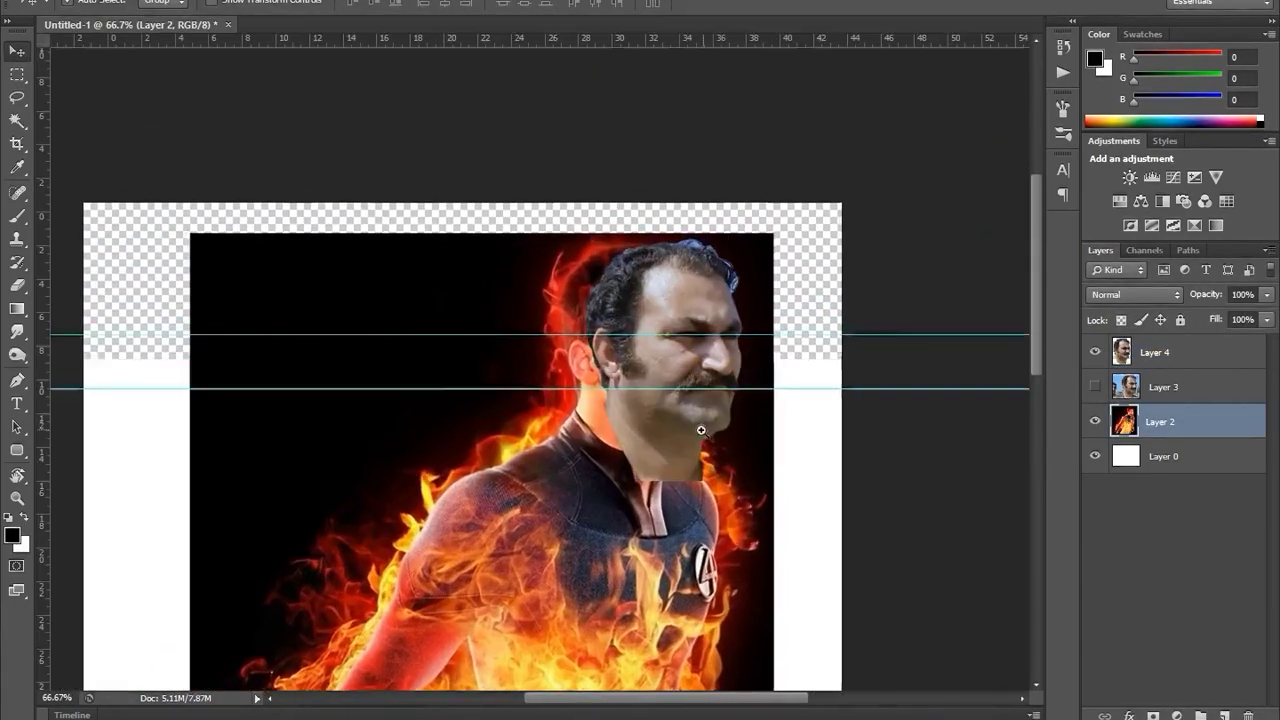
pyautogui.click(1155, 352)
pyautogui.hotkey('ctrl', '-')
pyautogui.hotkey('ctrl', '-')
pyautogui.click(723, 455)
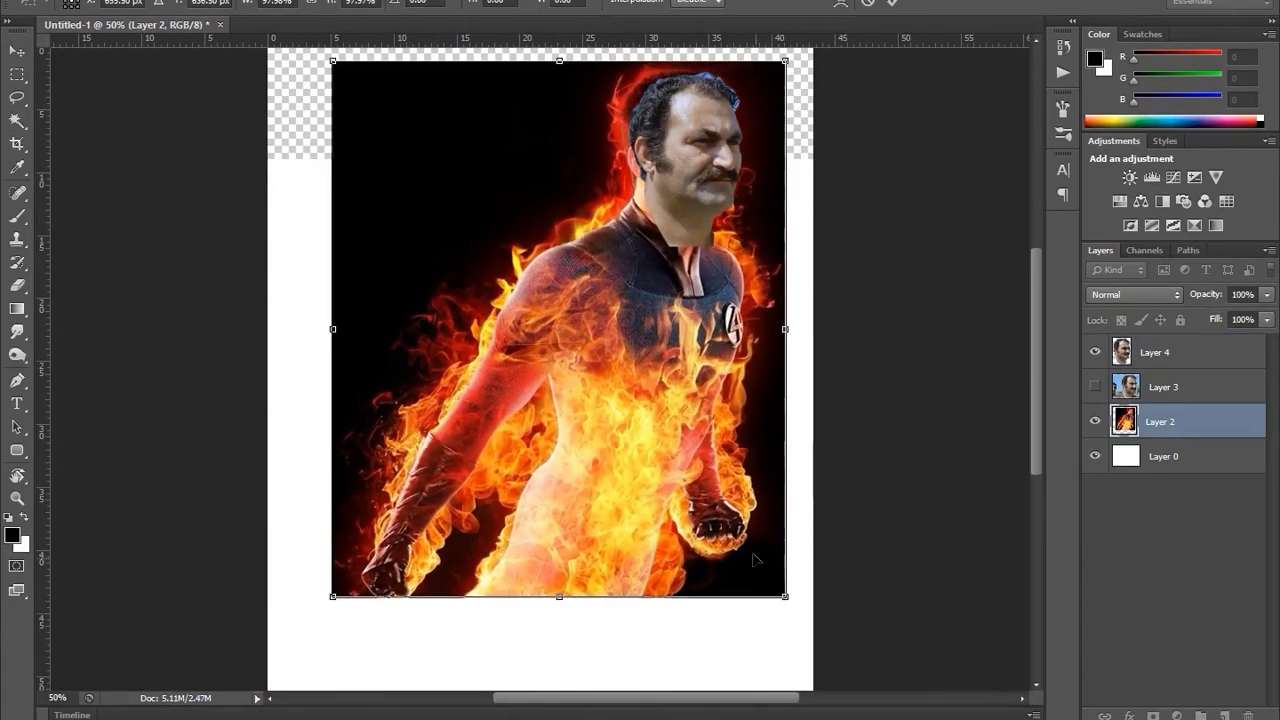
pyautogui.moveTo(723, 455); pyautogui.dragTo(731, 453)
# - Duplicate Layer 4 as Layer 4 copy, hide the original, and zoom to the neck
pyautogui.hotkey('ctrl', '+')
pyautogui.hotkey('ctrl', '+')
pyautogui.click(1155, 352)
pyautogui.hotkey('ctrl', 'j')
pyautogui.click(1095, 387)
pyautogui.press('e')
pyautogui.moveTo(660, 338); pyautogui.dragTo(603, 523)
# - Erase the hard lower edge of the neck with a 19 px eraser
pyautogui.rightClick(496, 420)
pyautogui.click(496, 420)
pyautogui.press('Return')
pyautogui.moveTo(692, 523); pyautogui.dragTo(720, 203)
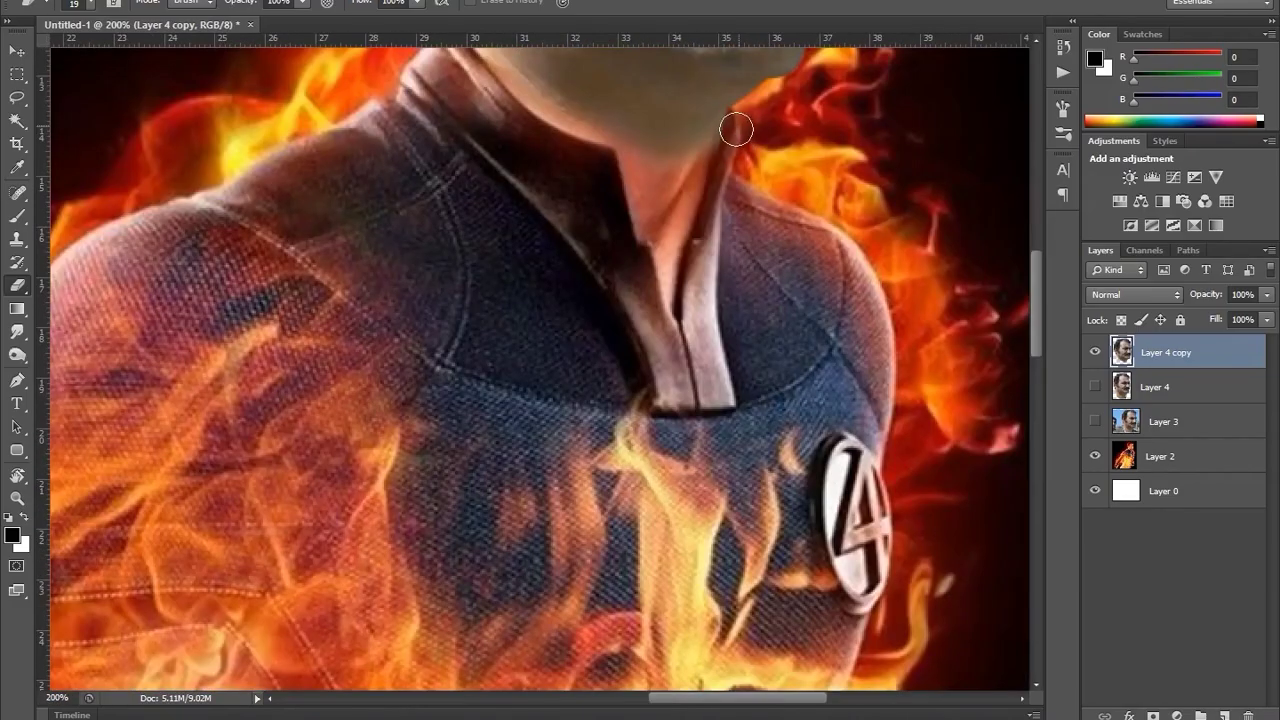
pyautogui.hotkey('ctrl', '-')
pyautogui.hotkey('ctrl', '-')
# - Rotate the head about 3.4° with Free Transform
pyautogui.hotkey('ctrl', 't')
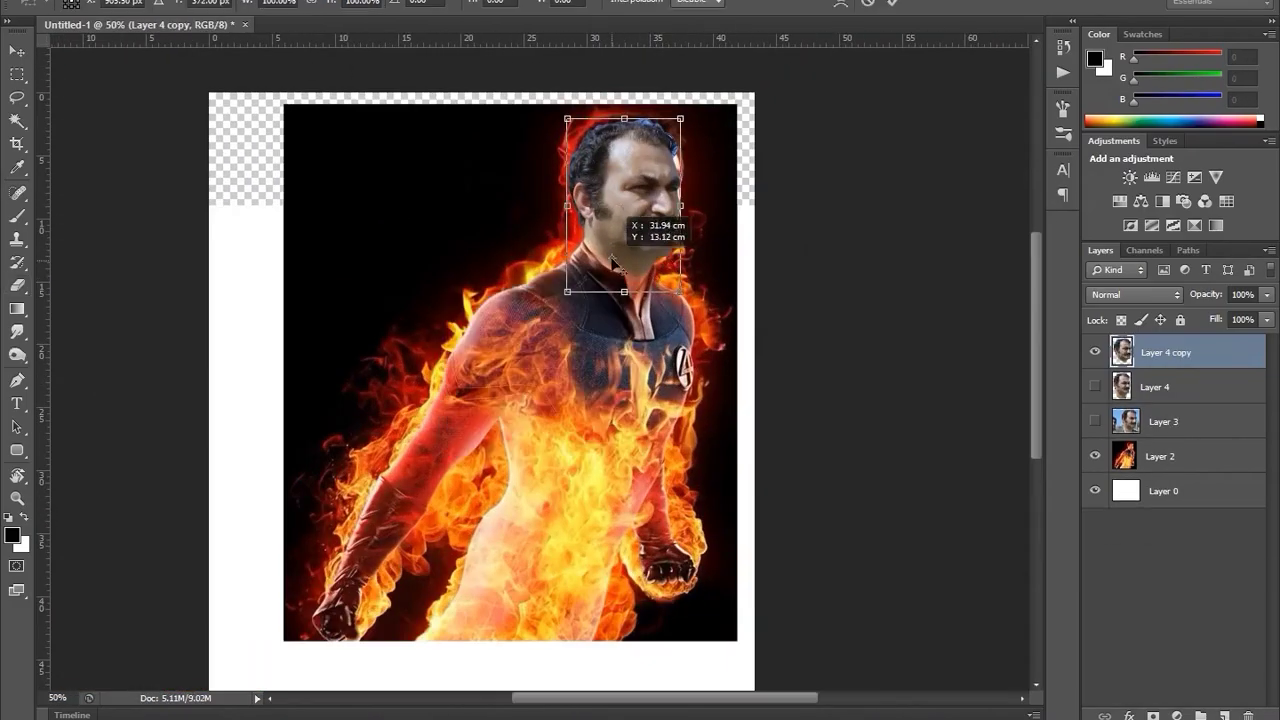
pyautogui.moveTo(710, 108); pyautogui.dragTo(716, 113)
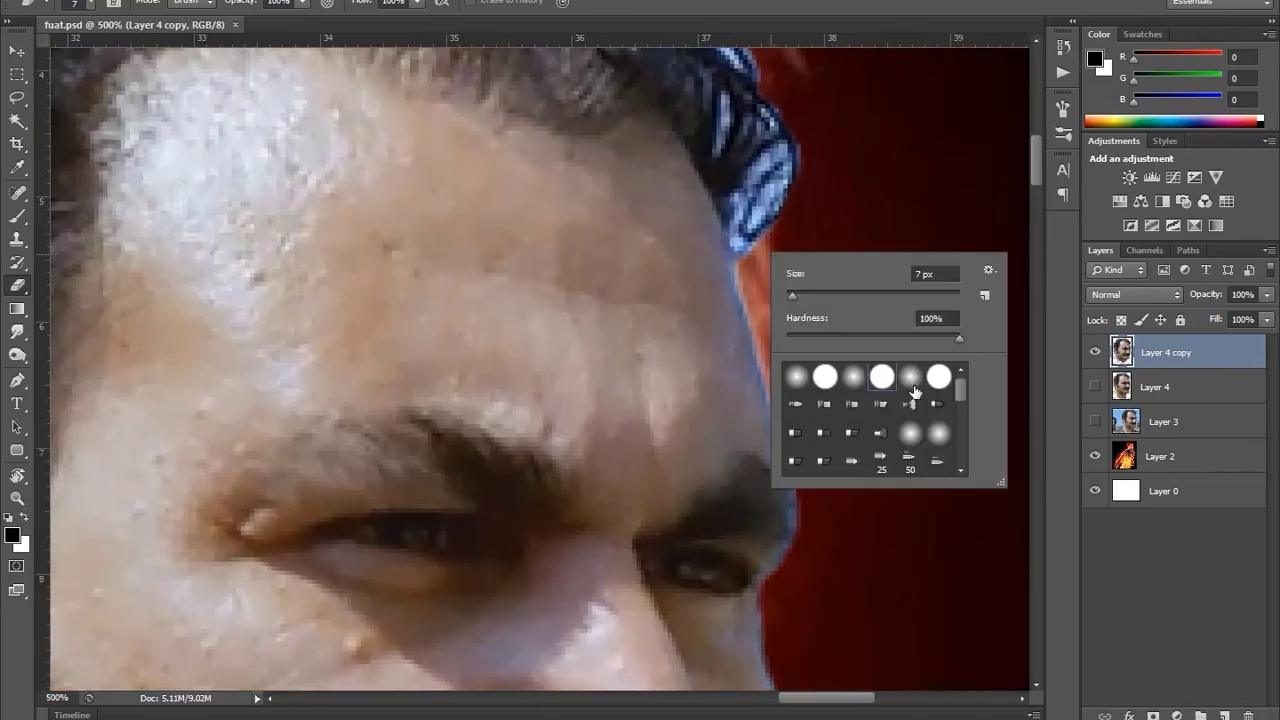
pyautogui.press('Return')
# - Erase the blue fringe around the top of the hair
pyautogui.click(766, 197)
pyautogui.scroll(2, 740, 177)
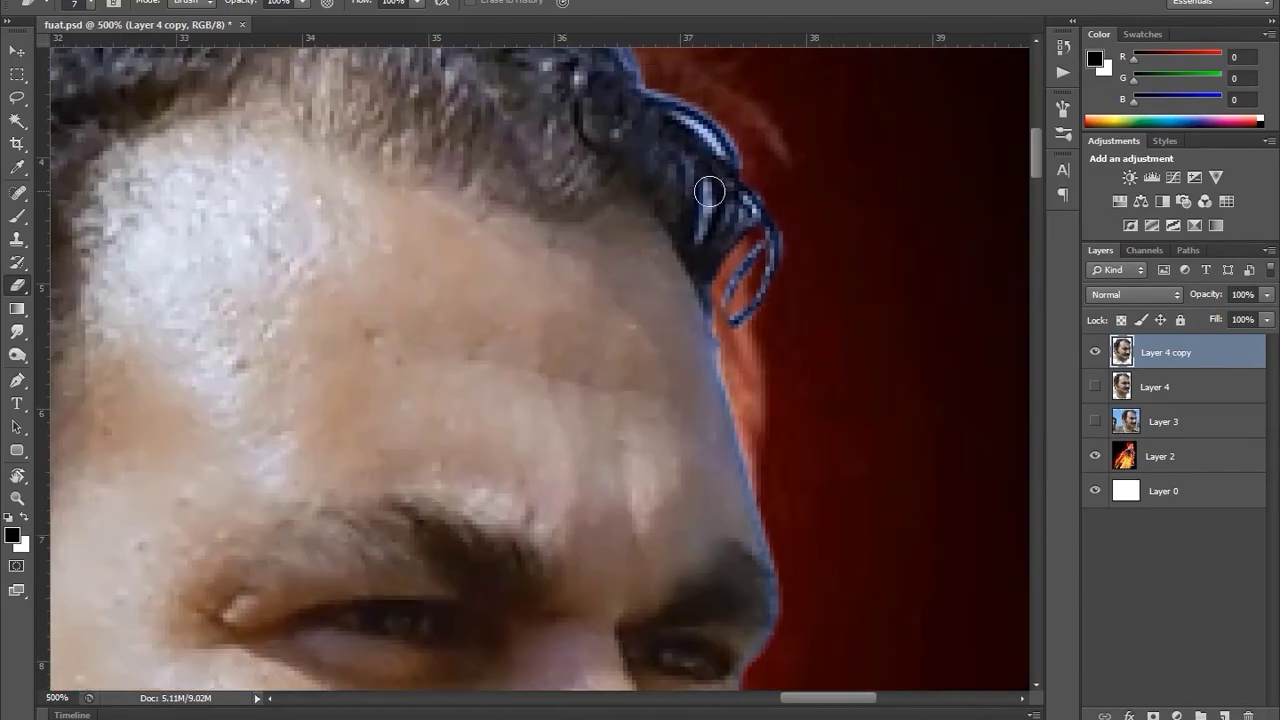
pyautogui.scroll(3, 690, 200)
pyautogui.scroll(3, 697, 362)
pyautogui.hscroll(-1, 697, 362)
pyautogui.click(510, 237)
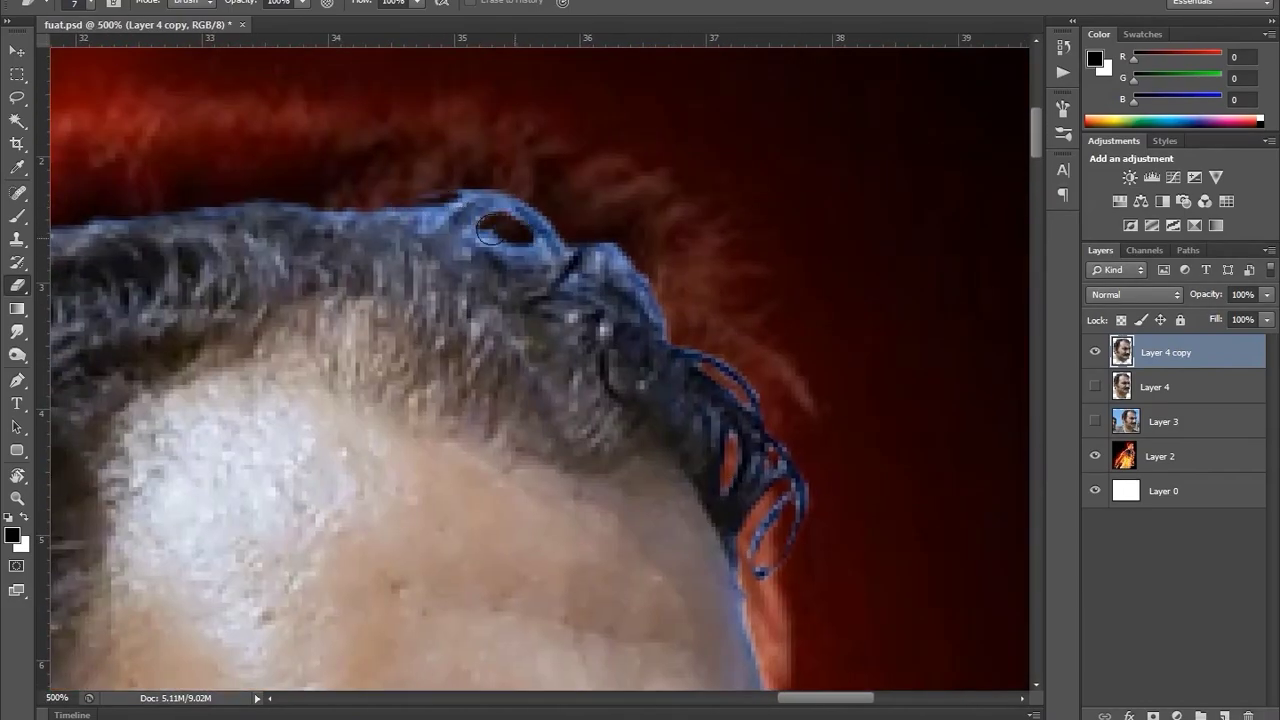
pyautogui.scroll(-10, 486, 263)
# - Clone-stamp over the remaining blue hair fringe near the eyebrow
pyautogui.press('s')
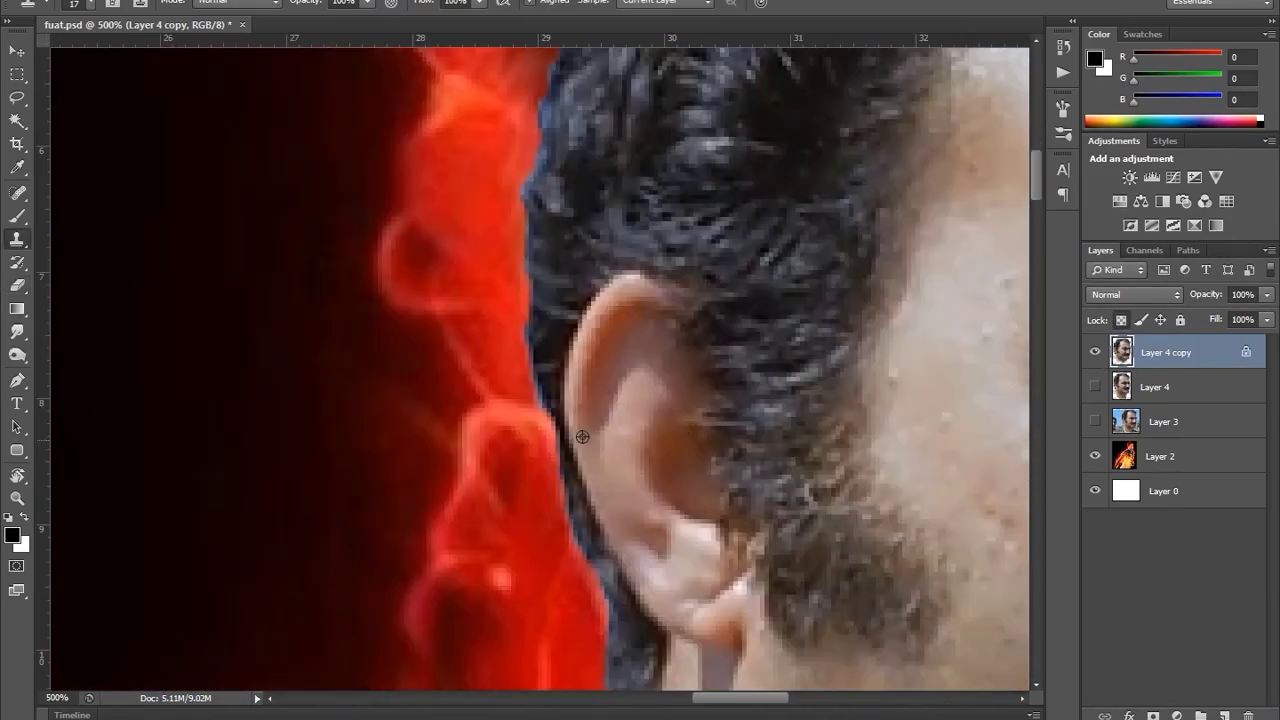
pyautogui.scroll(3, 530, 370)
pyautogui.scroll(5, 500, 277)
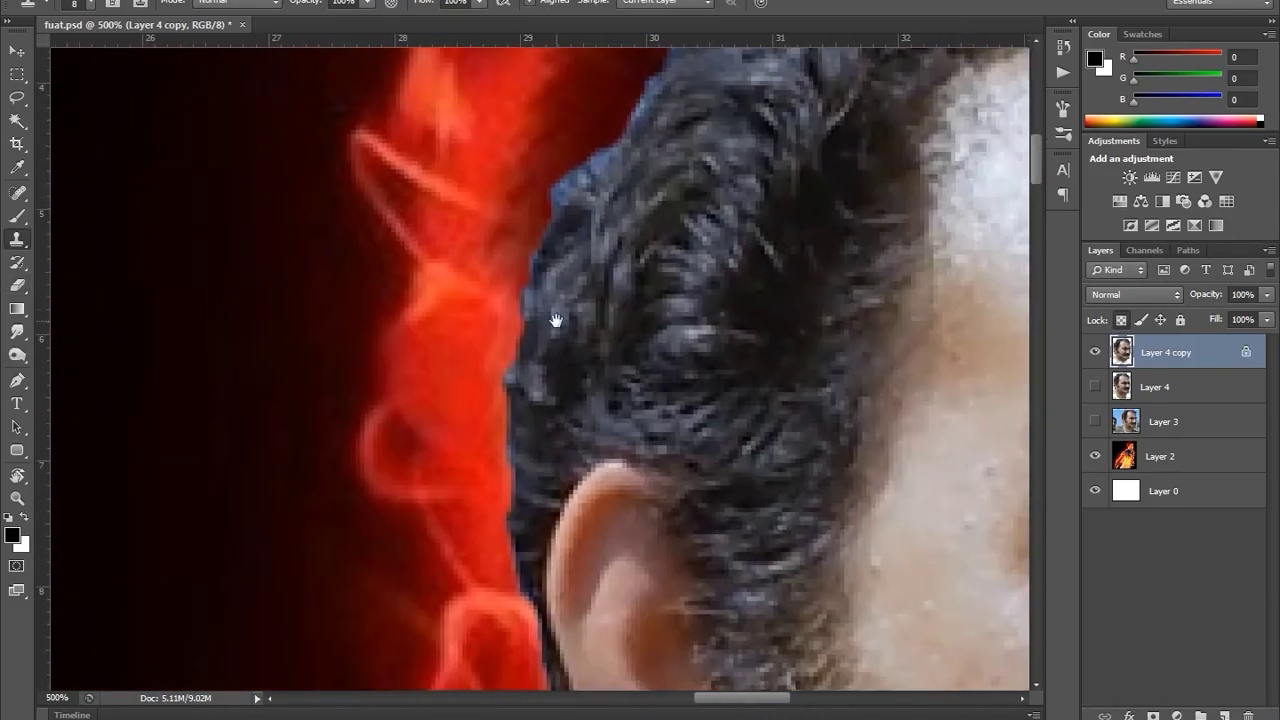
pyautogui.scroll(2, 552, 320)
pyautogui.scroll(2, 740, 246)
pyautogui.scroll(3, 660, 309)
pyautogui.scroll(2, 700, 340)
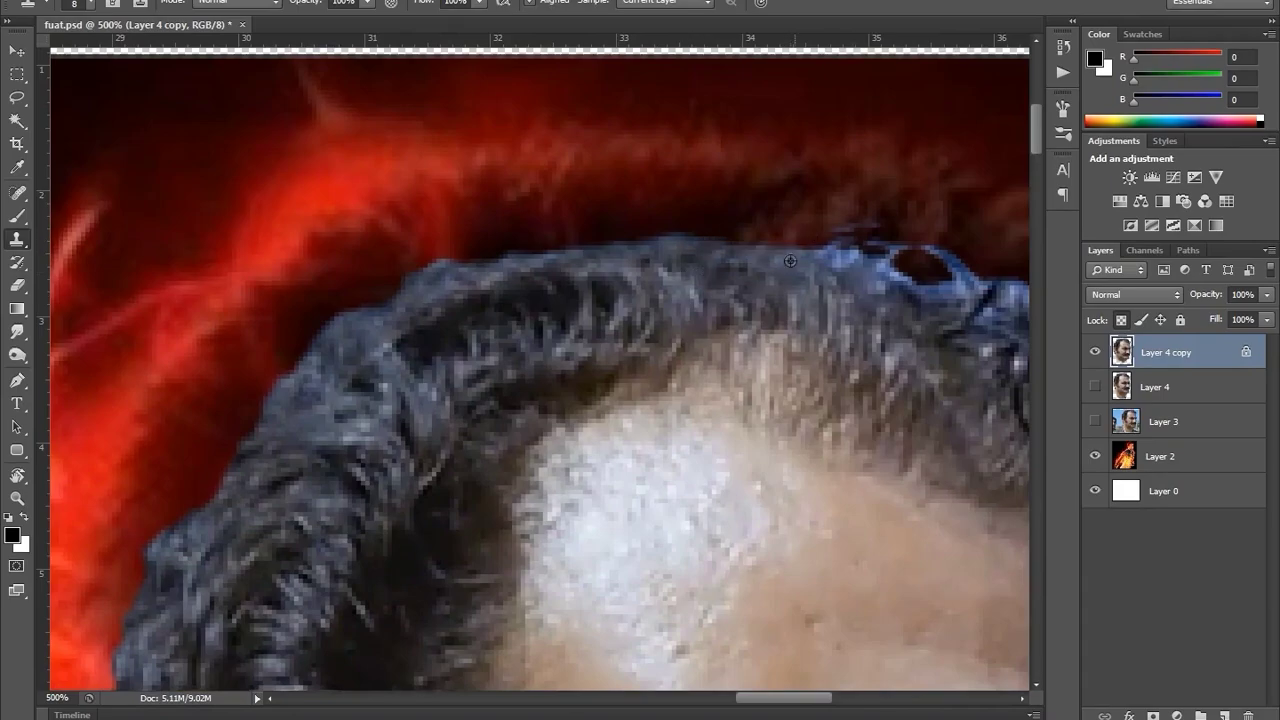
pyautogui.hscroll(3, 737, 377)
pyautogui.scroll(-3, 700, 320)
pyautogui.hscroll(3, 620, 350)
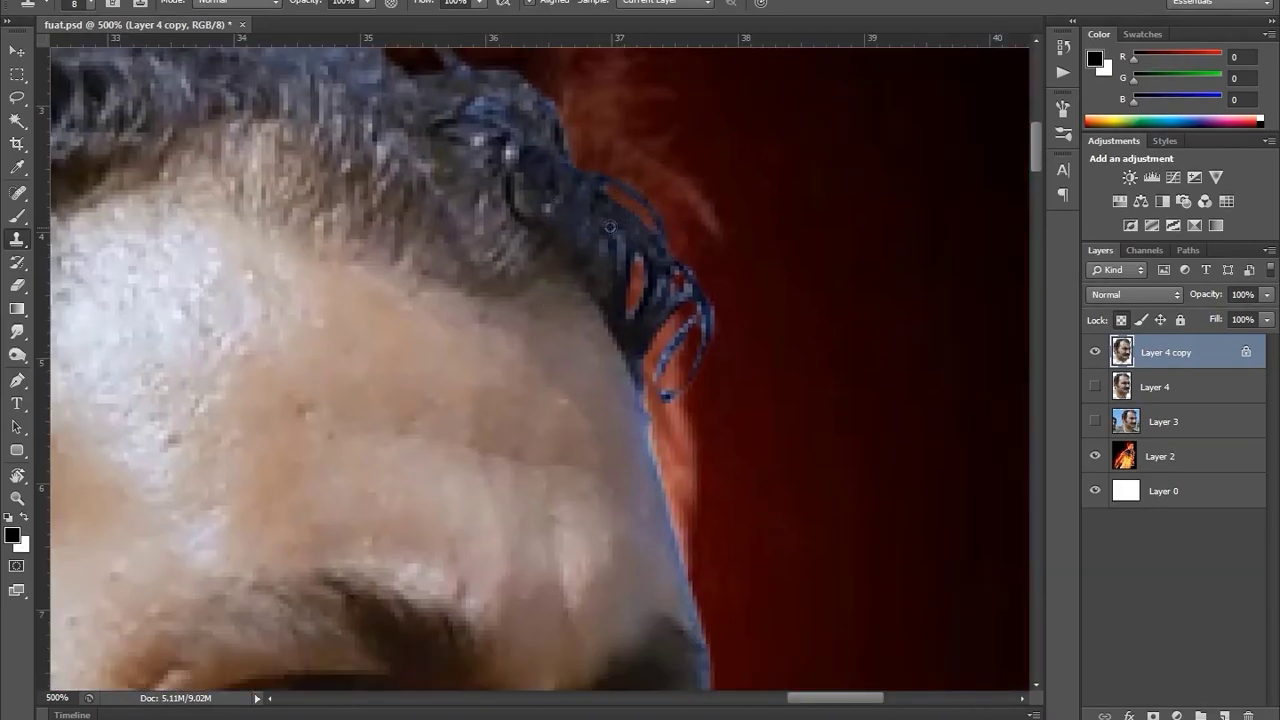
pyautogui.press('e')
pyautogui.moveTo(639, 237); pyautogui.dragTo(543, 171)
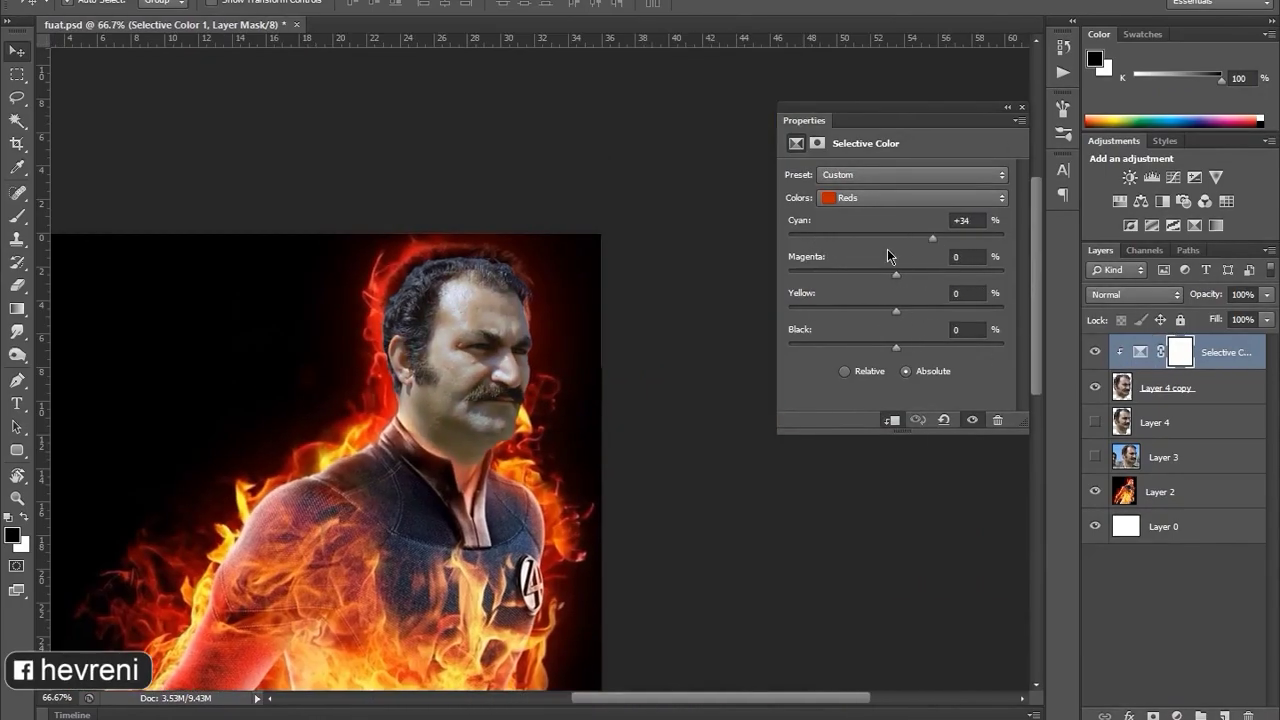
# - Adjust the Reds Cyan slider, then work through Blacks, Neutrals, Whites and Magentas
pyautogui.moveTo(932, 237); pyautogui.dragTo(884, 237)
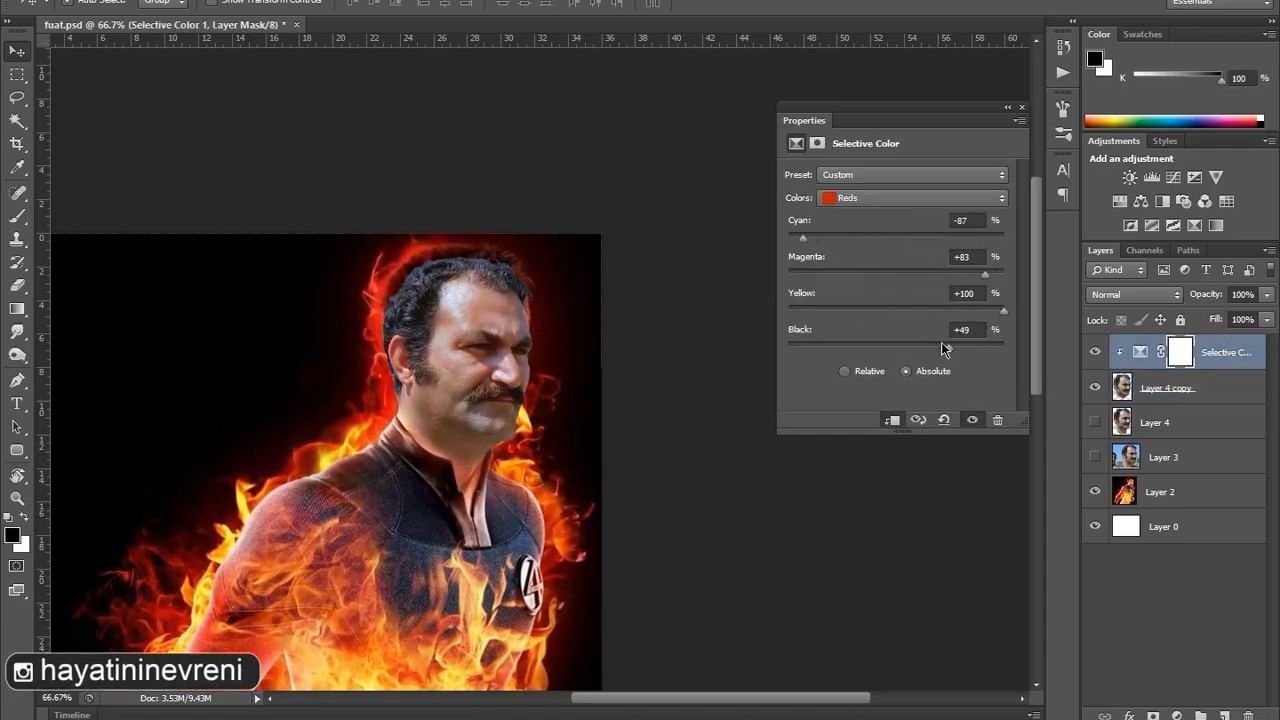
pyautogui.click(912, 197)
pyautogui.click(898, 330)
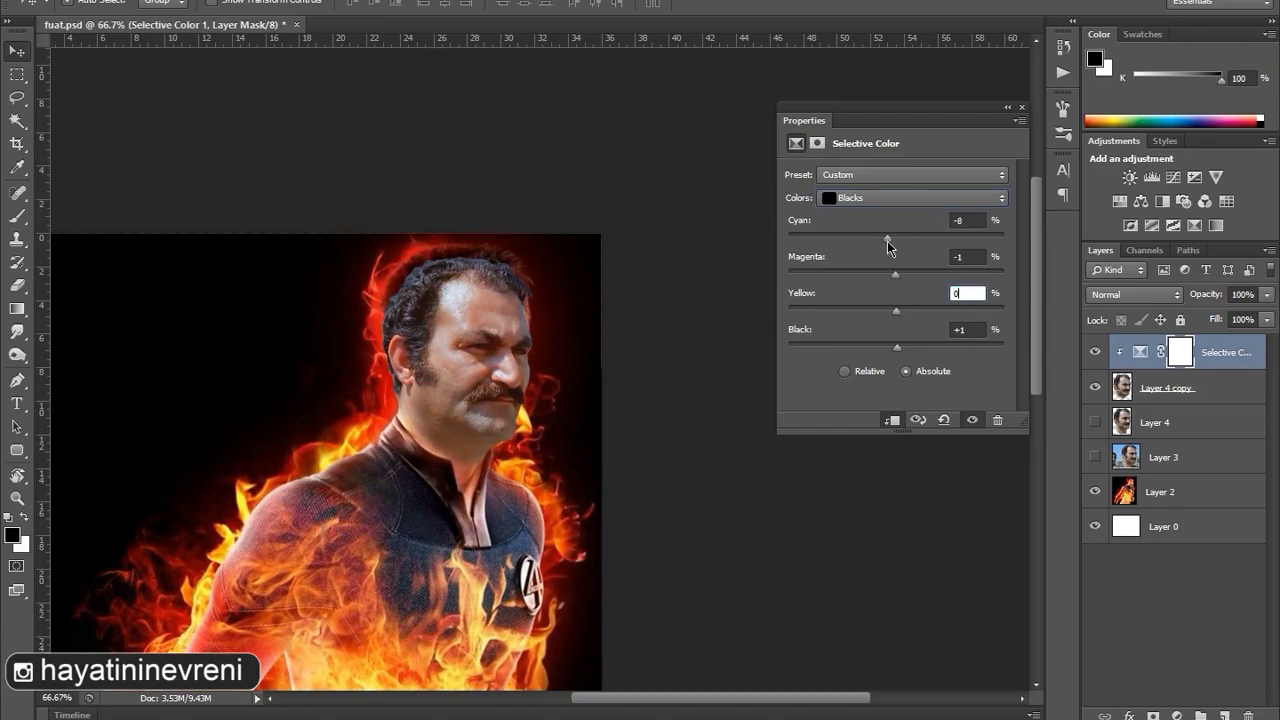
pyautogui.click(898, 197)
pyautogui.click(898, 315)
pyautogui.click(900, 197)
pyautogui.click(890, 302)
pyautogui.click(898, 197)
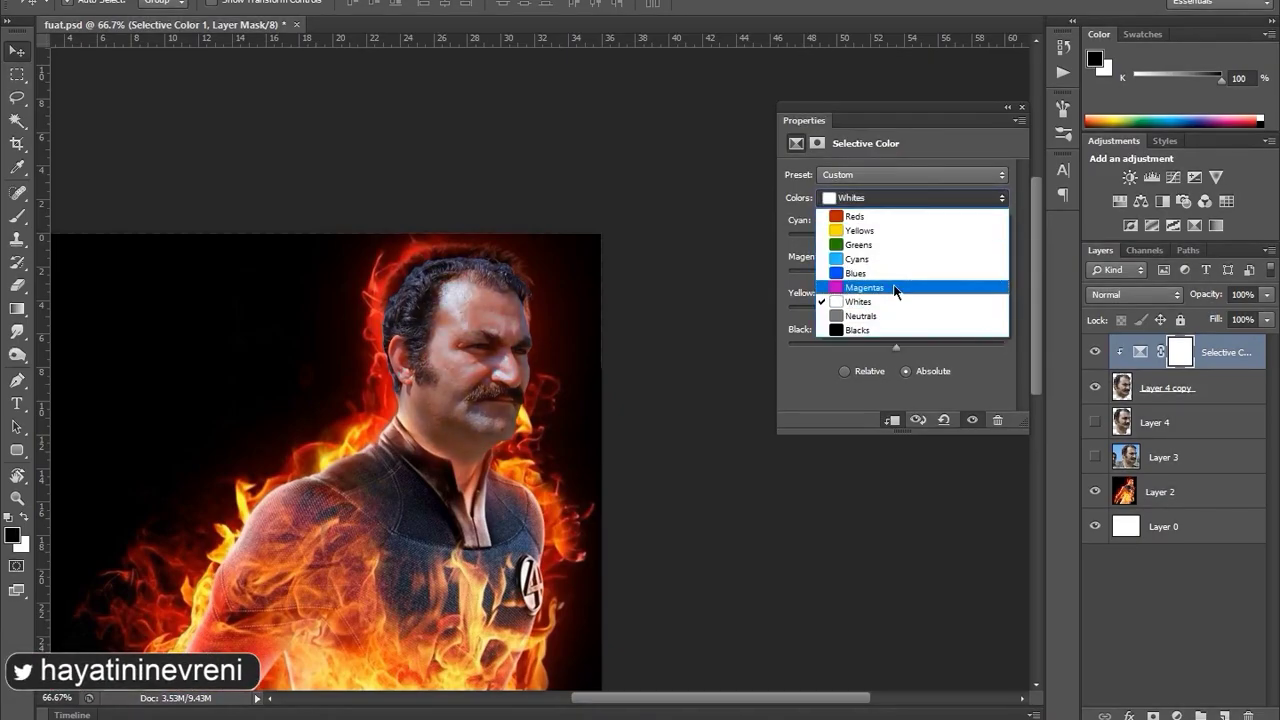
pyautogui.click(894, 286)
# - Switch to the Eraser and enlarge it to 60 px
pyautogui.press('e')
pyautogui.scroll(2, 488, 462)
pyautogui.rightClick(500, 451)
# - Softly erase the neck edge at low opacity, toggling Layer 4 copy to compare
pyautogui.press('2')
pyautogui.hotkey('alt', '[')
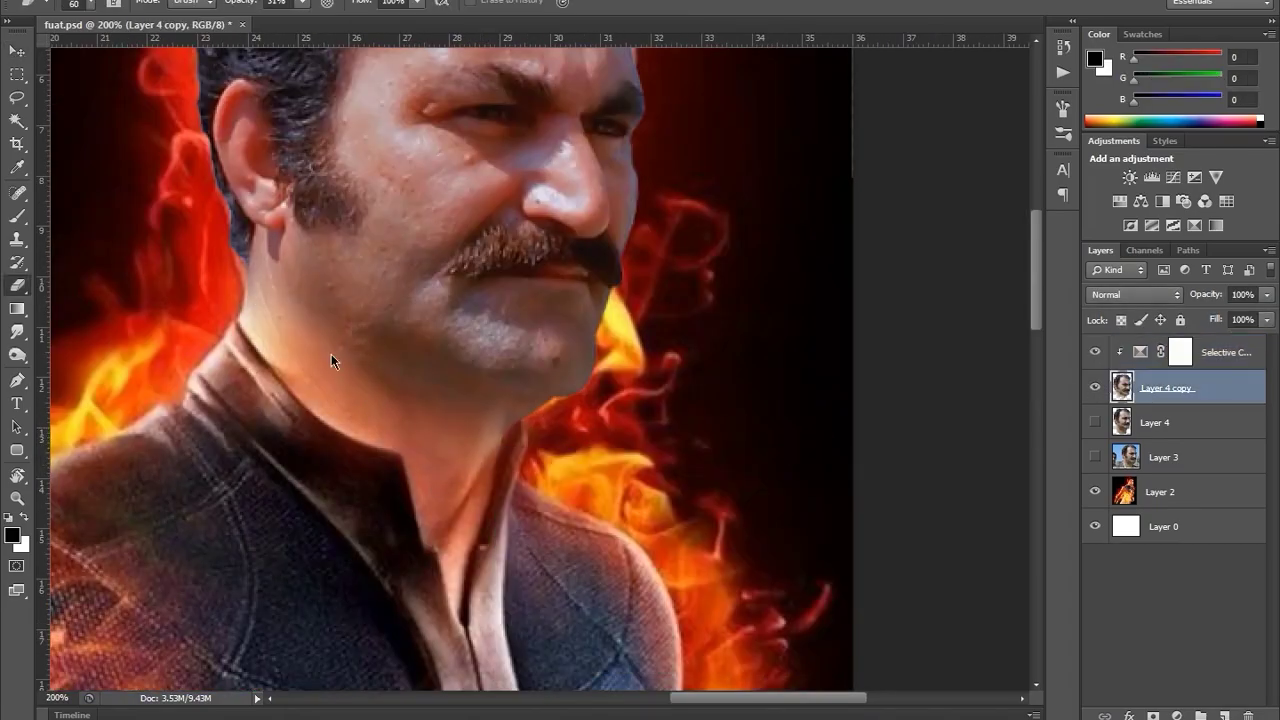
pyautogui.scroll(-2, 408, 423)
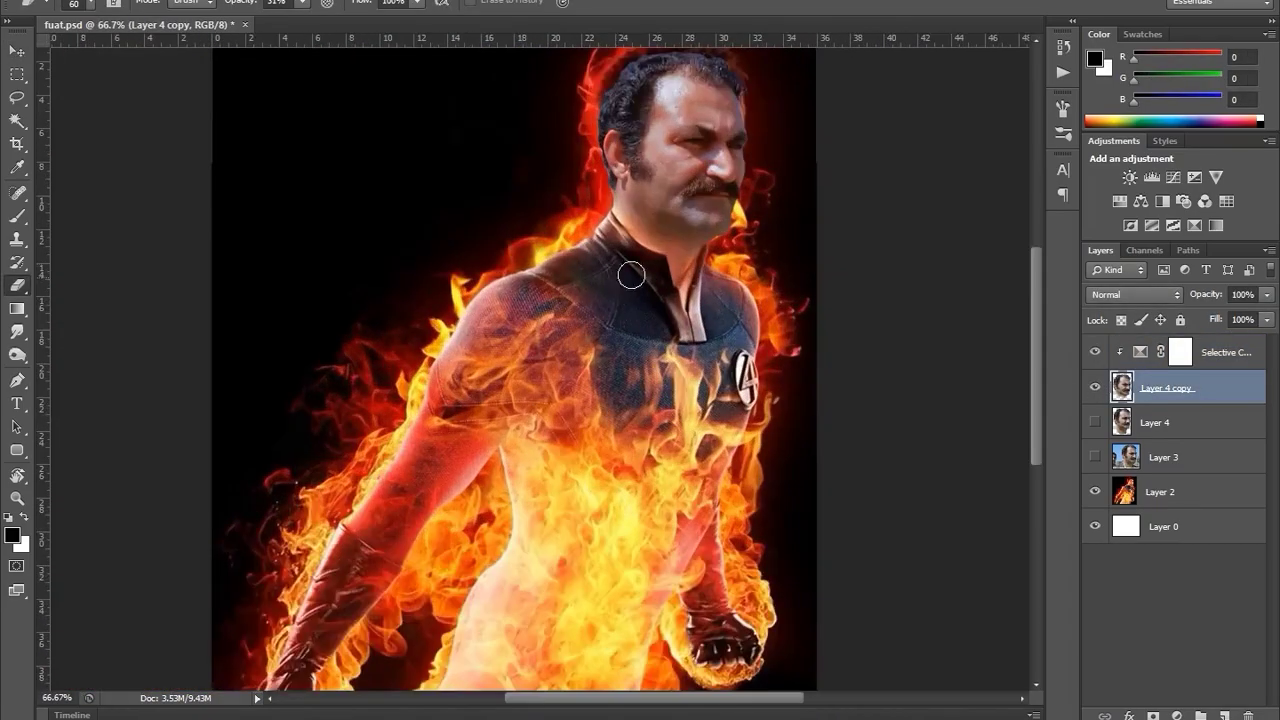
pyautogui.scroll(2, 631, 275)
pyautogui.scroll(-3, 652, 243)
pyautogui.scroll(3, 291, 388)
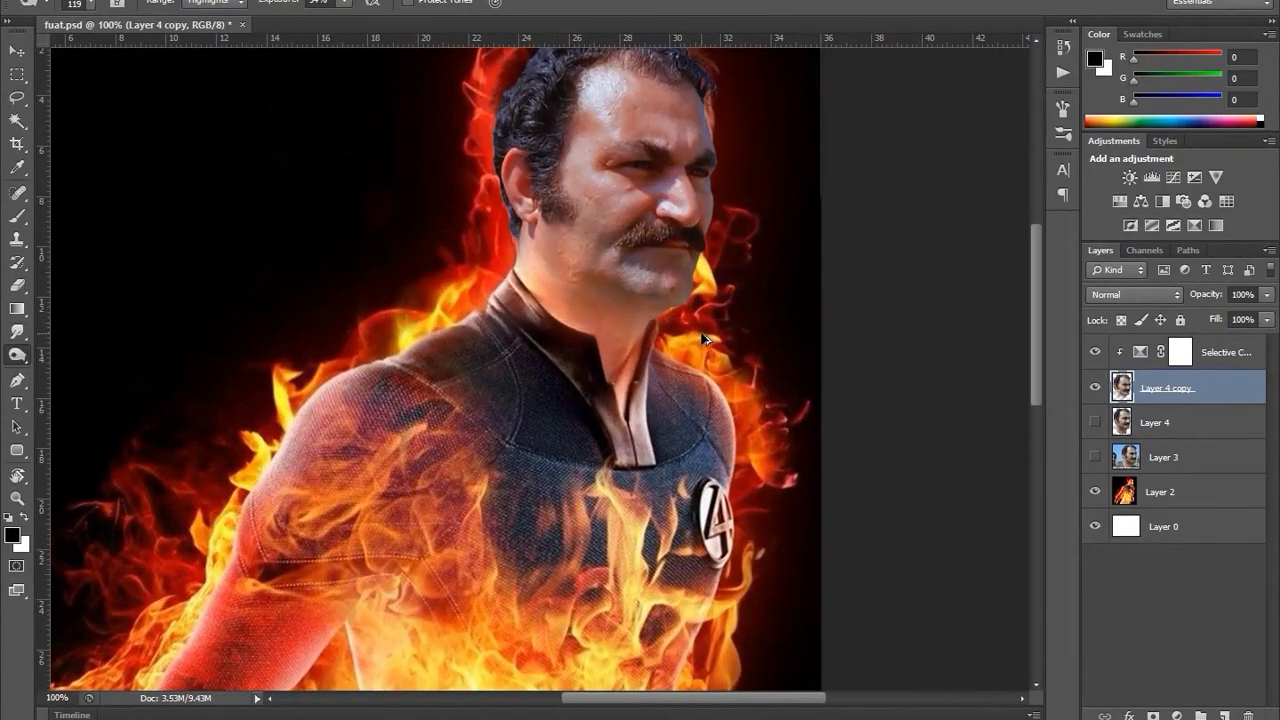
pyautogui.scroll(-3, 703, 339)
pyautogui.click(1094, 387)
pyautogui.click(1094, 387)
pyautogui.click(1094, 387)
pyautogui.click(1094, 387)
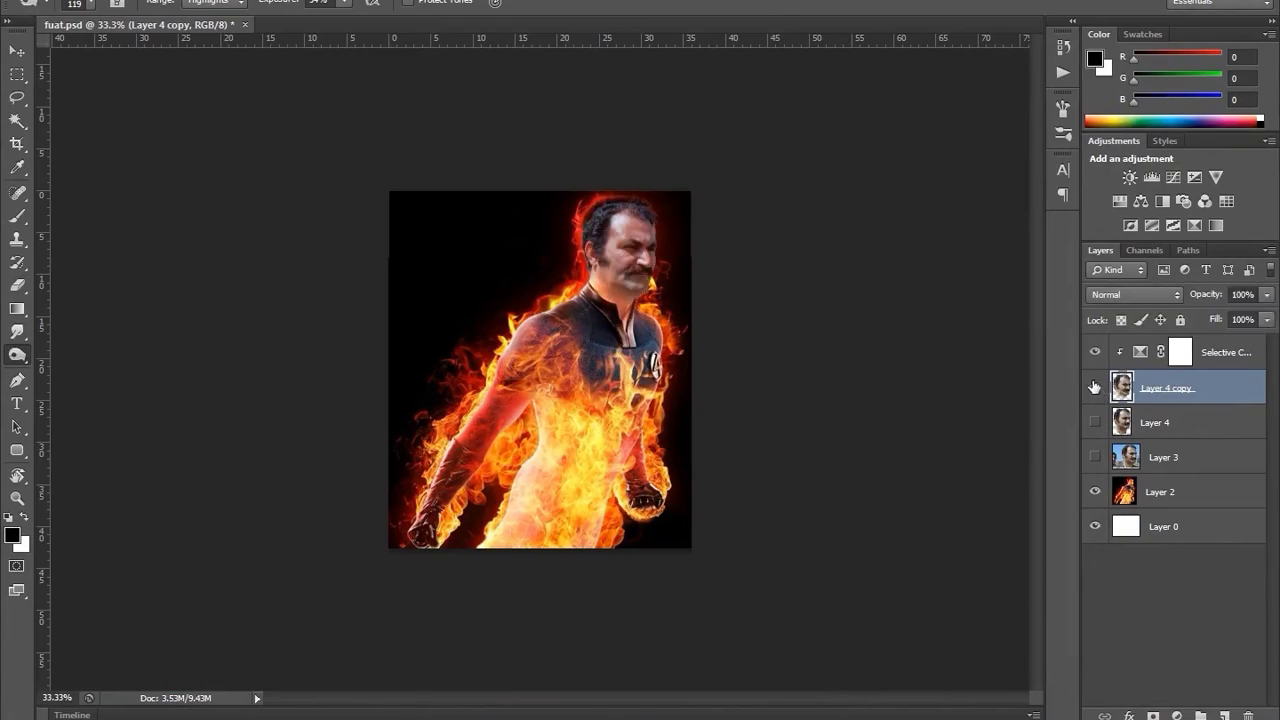
pyautogui.scroll(1, 496, 202)
pyautogui.scroll(1, 496, 202)
# - Copy a rectangle around the figure's face to a new layer and shrink it lower
pyautogui.press('m')
pyautogui.moveTo(752, 420); pyautogui.dragTo(752, 420)
pyautogui.hotkey('ctrl', 'j')
pyautogui.hotkey('ctrl', 't')
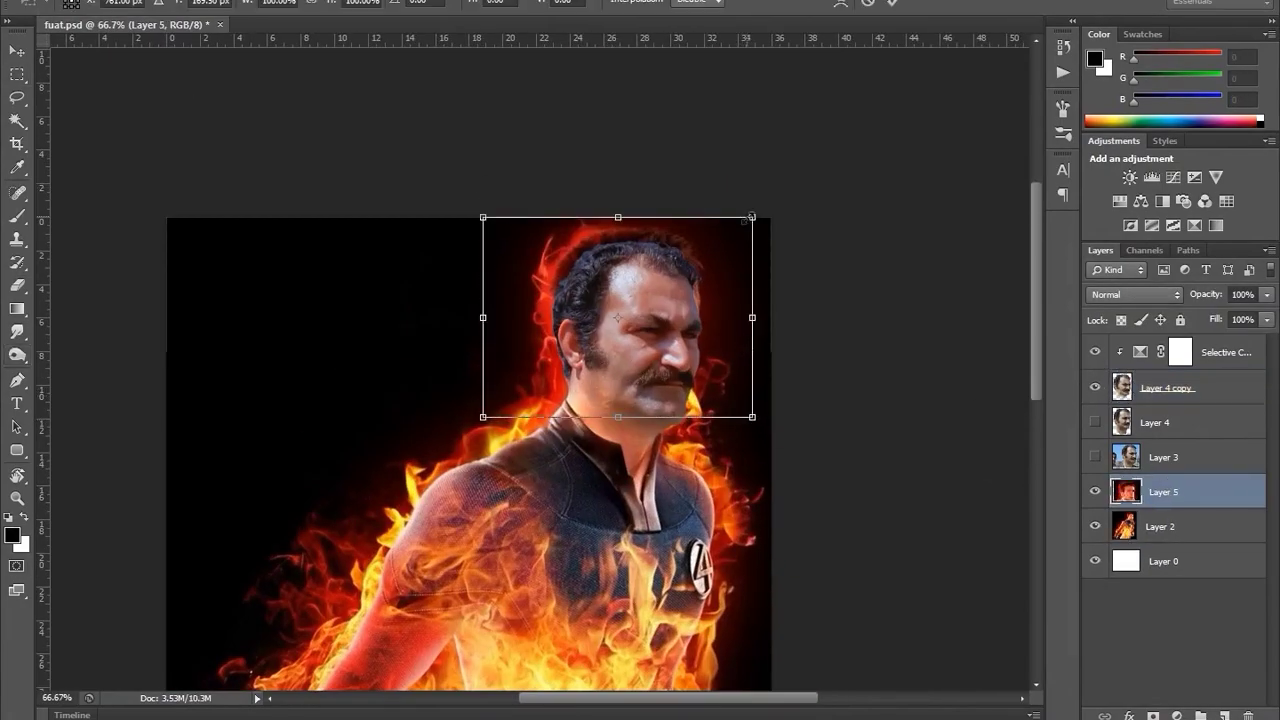
pyautogui.moveTo(753, 217); pyautogui.dragTo(757, 229)
pyautogui.press('Return')
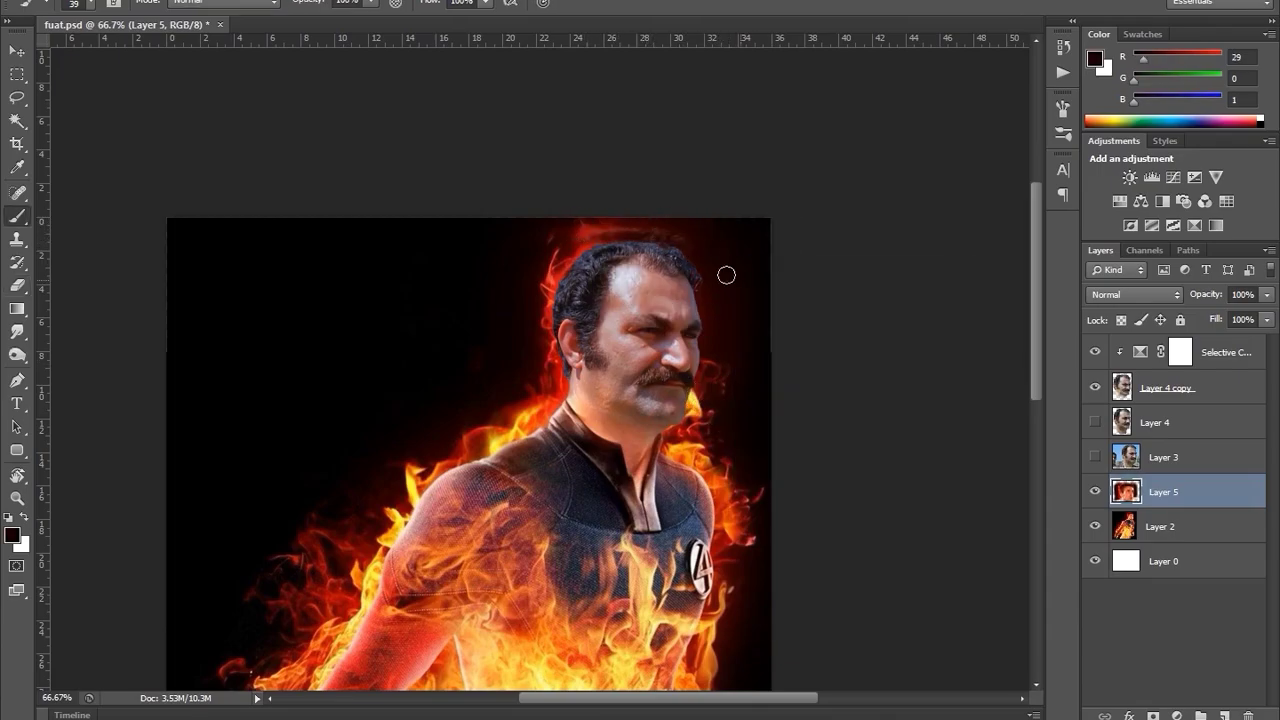
# - Paint a dark red glow above the head, then stamp visible layers above Layer 2
pyautogui.scroll(2, 700, 252)
pyautogui.keyDown('alt'); pyautogui.click(419, 230); pyautogui.keyUp('alt')
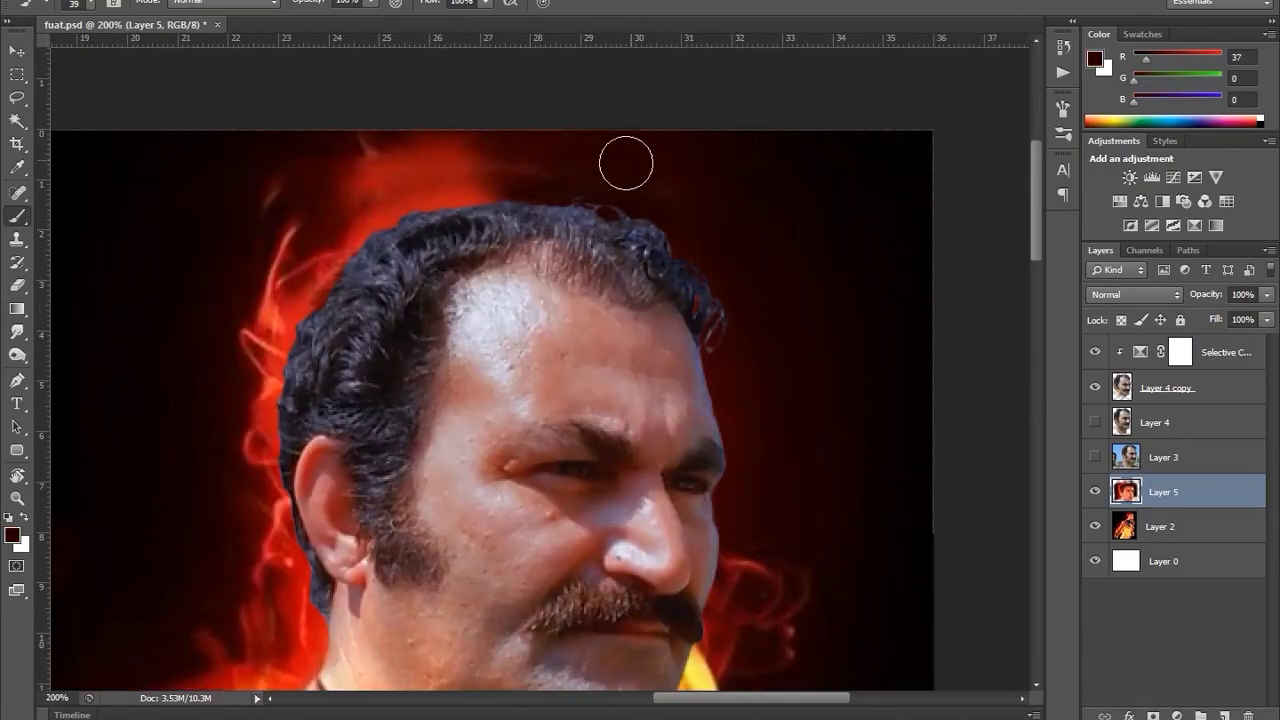
pyautogui.moveTo(520, 171); pyautogui.dragTo(600, 190)
pyautogui.scroll(-3, 743, 254)
pyautogui.click(1160, 526)
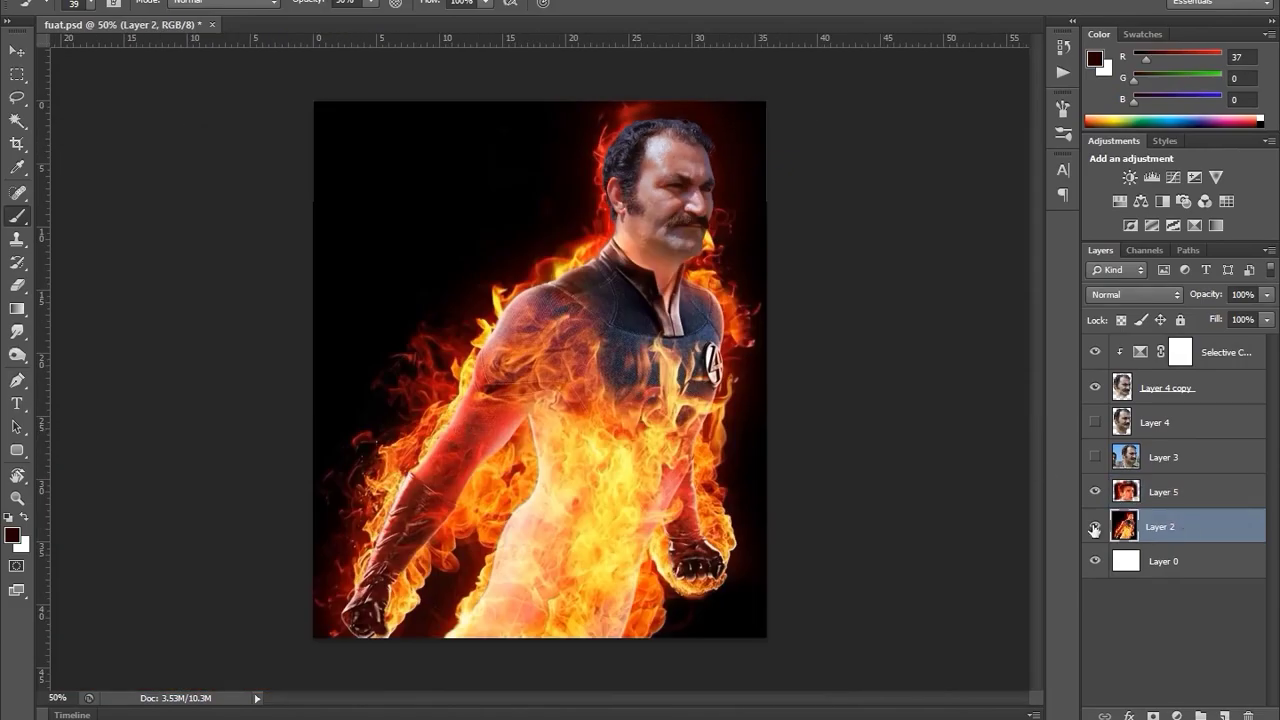
pyautogui.hotkey('ctrl', 'shift', 'alt', 'e')
pyautogui.scroll(1, 570, 373)
pyautogui.press('r')
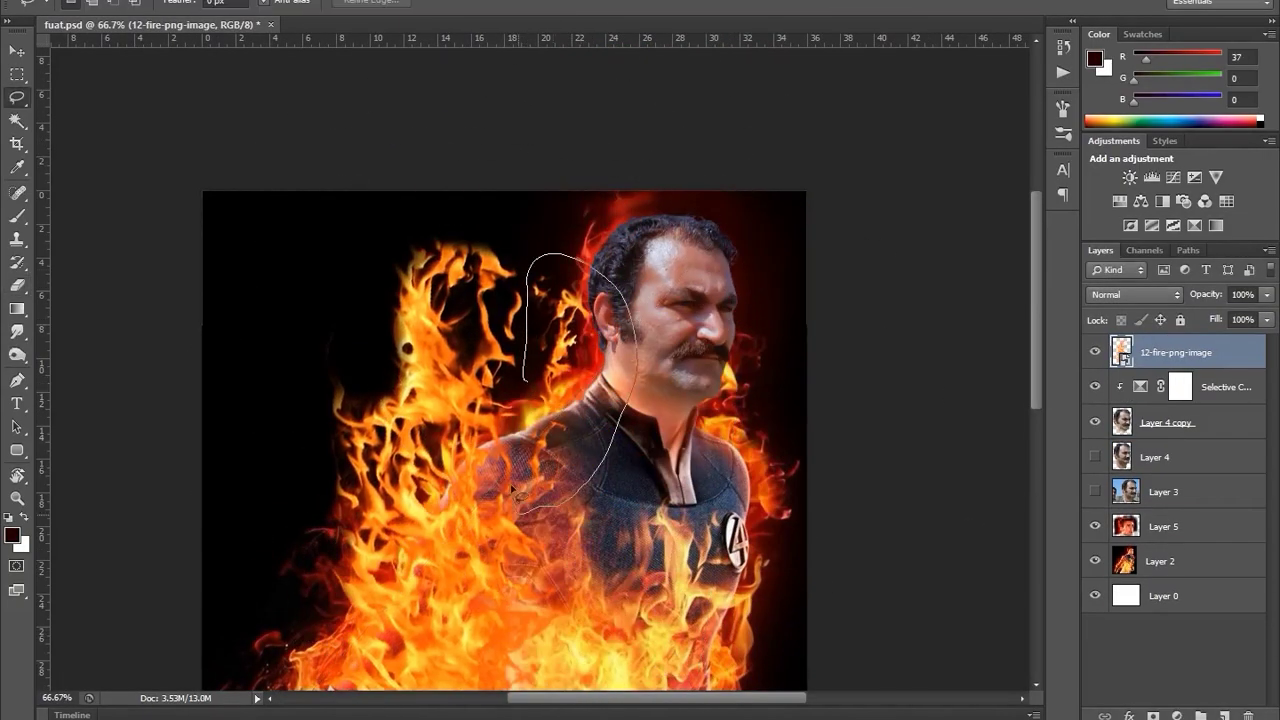
# - Copy a flame piece to its own layer, warp it around the head, and adjust Hue/Saturation
pyautogui.hotkey('ctrl', 'j')
pyautogui.hotkey('ctrl', 't')
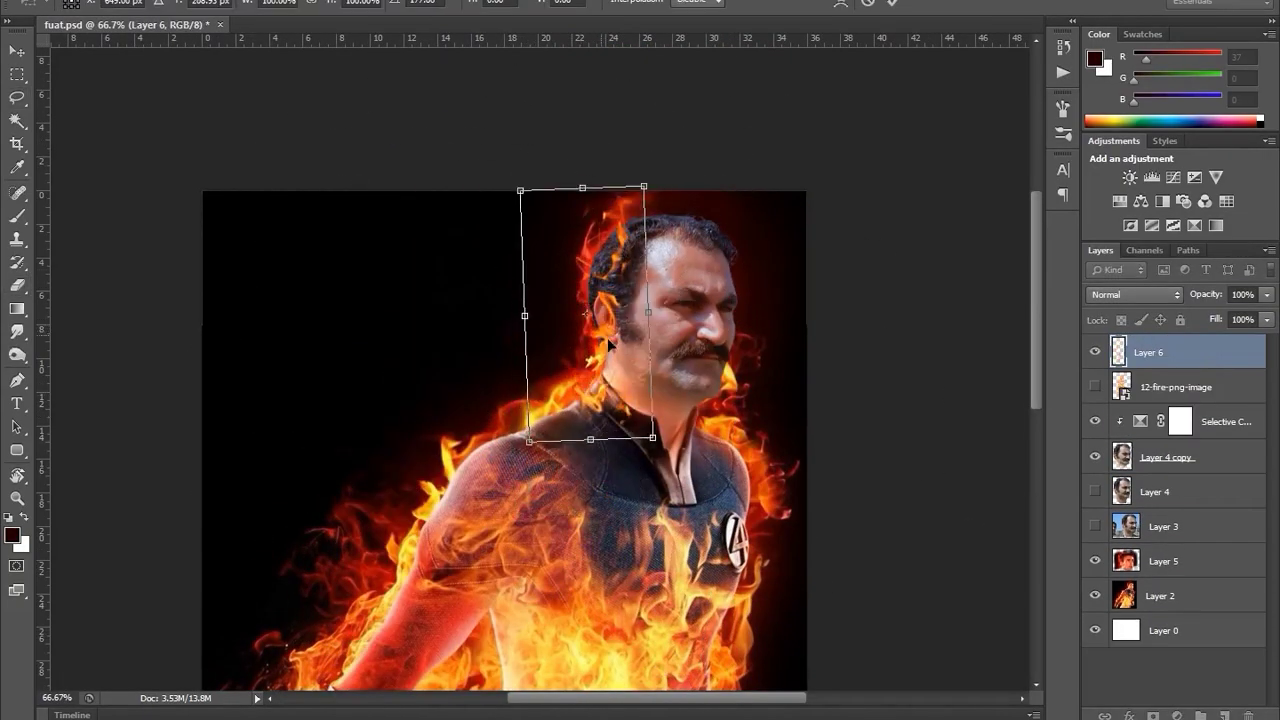
pyautogui.hotkey('ctrl', '1')
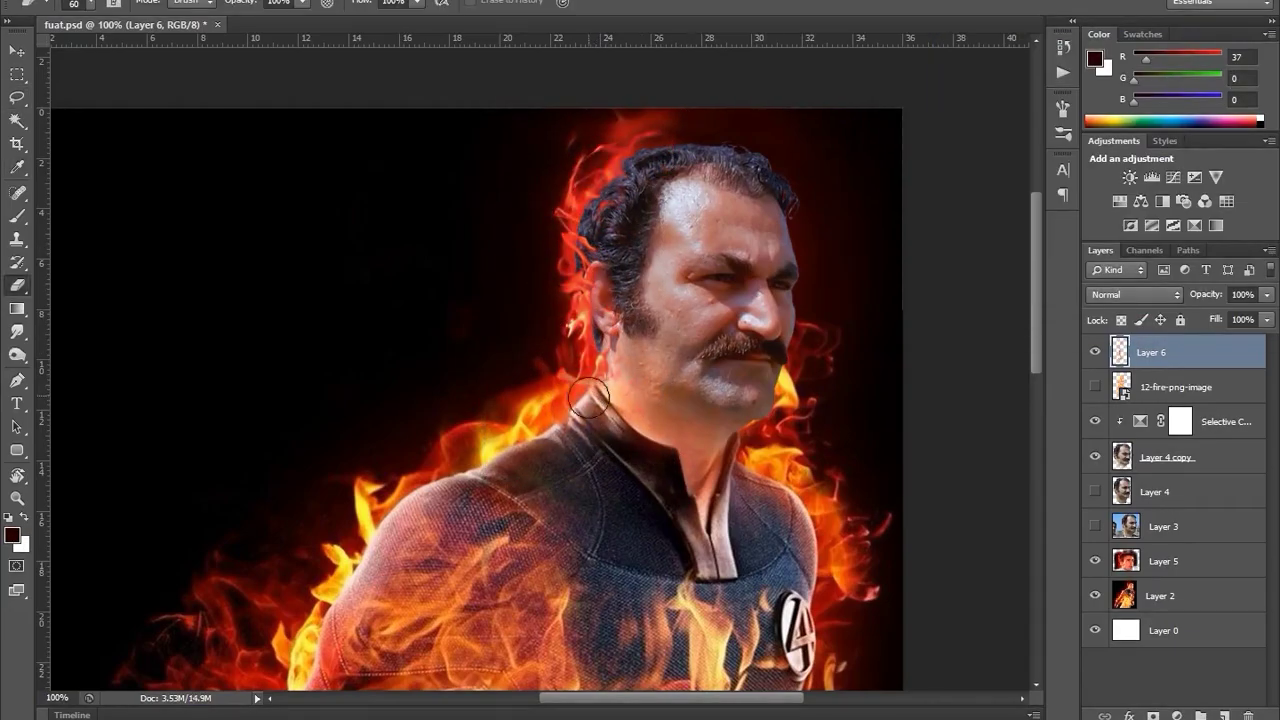
pyautogui.hotkey('ctrl', 'u')
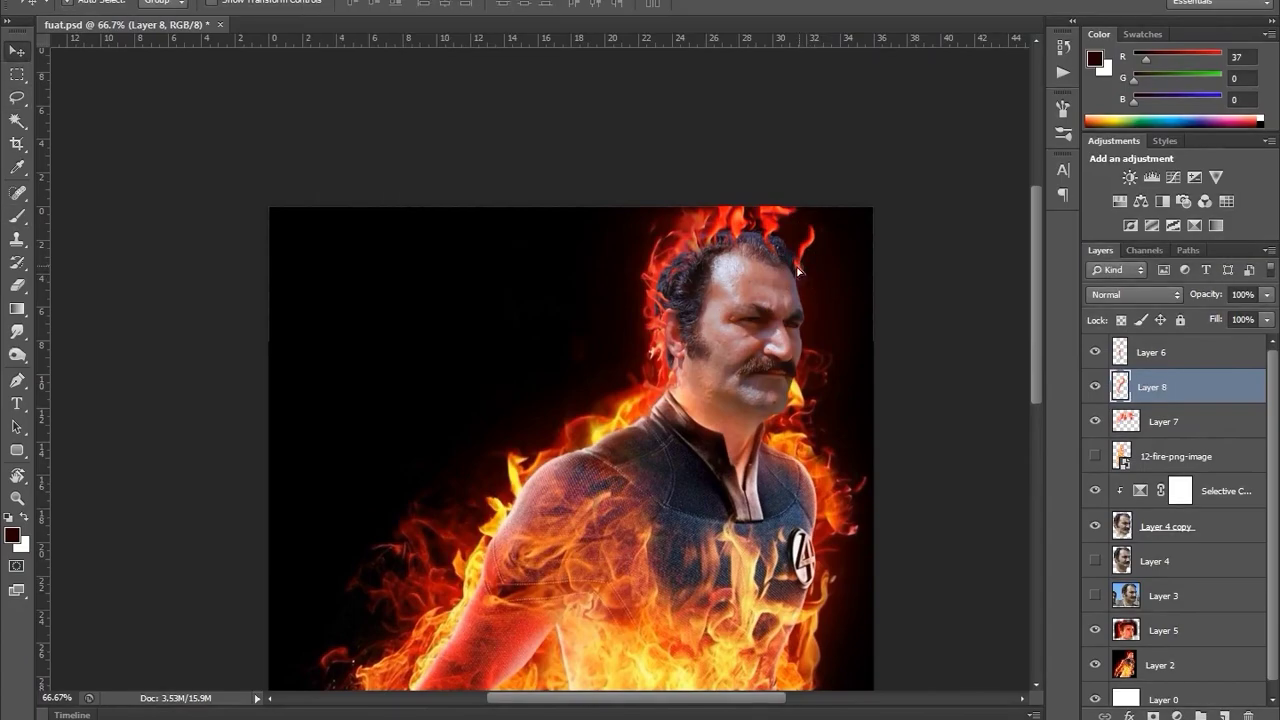
# - Duplicate the flame layer, move it beside the head, and touch up its edges
pyautogui.hotkey('ctrl', 'j')
pyautogui.moveTo(798, 270); pyautogui.dragTo(790, 262)
pyautogui.hotkey('ctrl', '+')
pyautogui.press('e')
pyautogui.press('s')
pyautogui.rightClick(658, 288)
pyautogui.press('Escape')
# - Combine the flame pieces into one layer, transform it near the head, and erase excess
pyautogui.keyDown('ctrl'); pyautogui.click(764, 249); pyautogui.keyUp('ctrl')
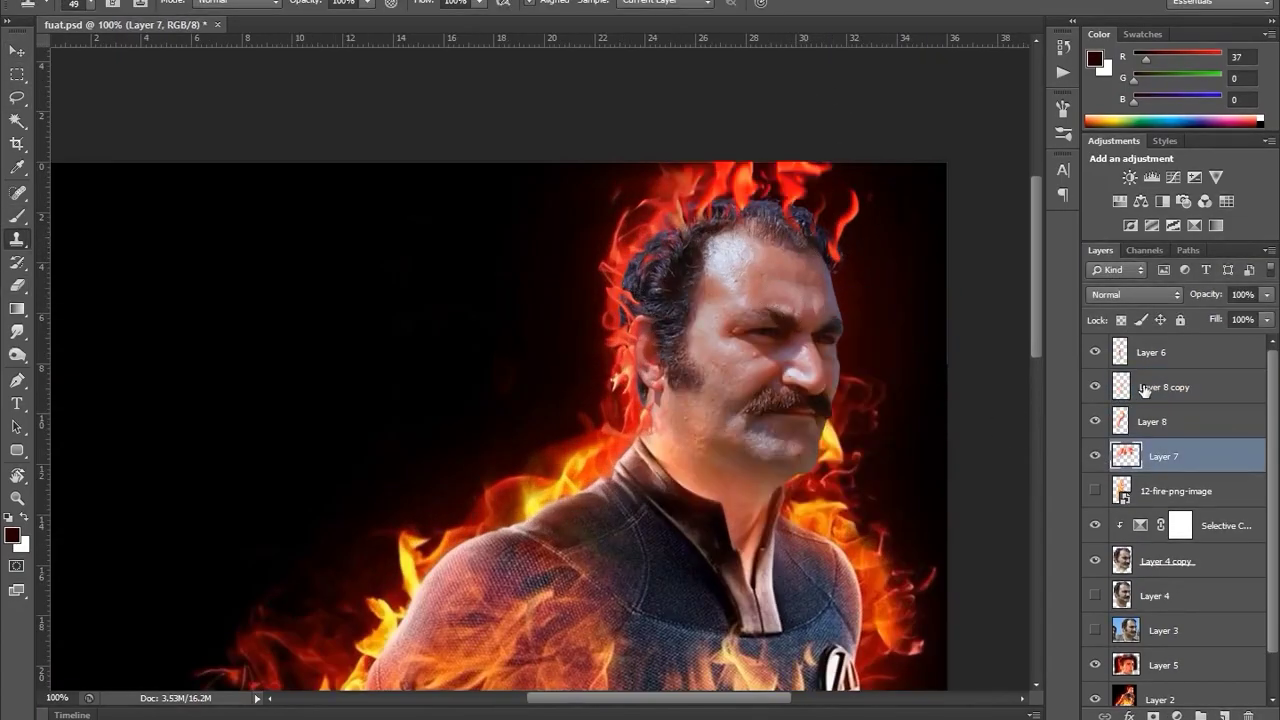
pyautogui.click(1150, 352)
pyautogui.hotkey('ctrl', 'j')
pyautogui.hotkey('ctrl', 't')
pyautogui.press('Return')
pyautogui.press('e')
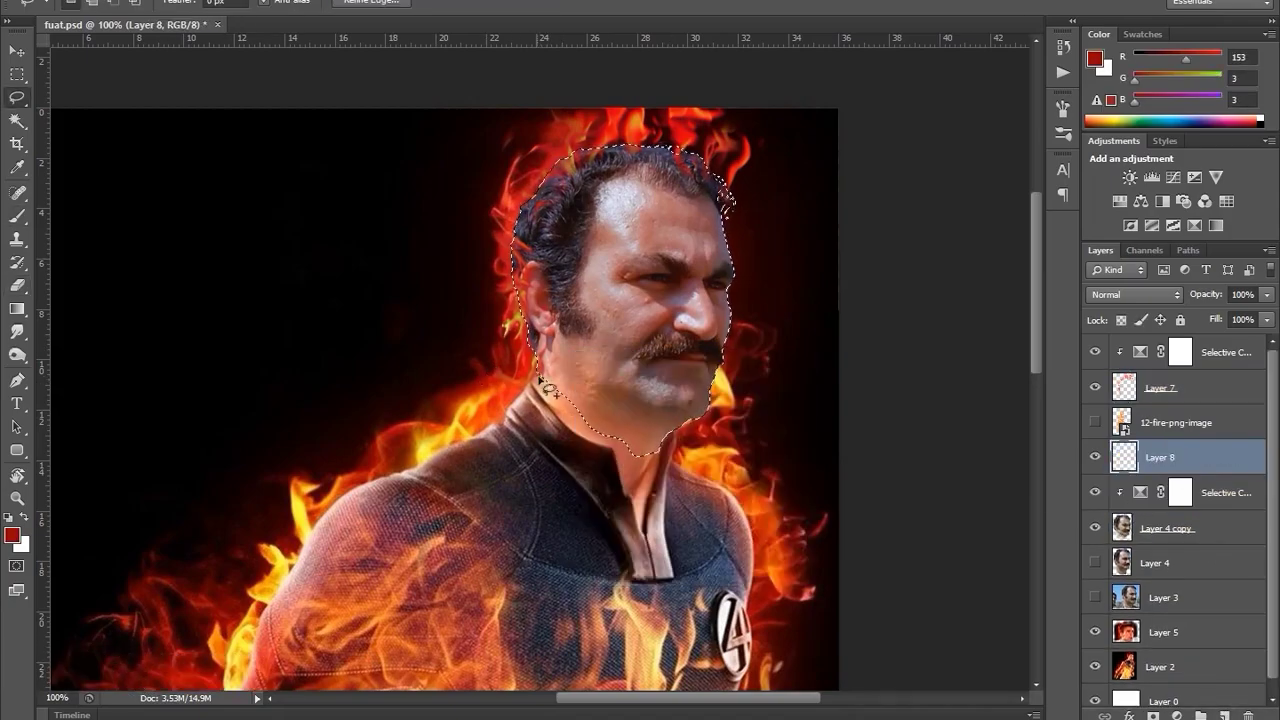
# - Paint red over the hair, then set Layer 8's blend mode to Soft Light
pyautogui.rightClick(652, 353)
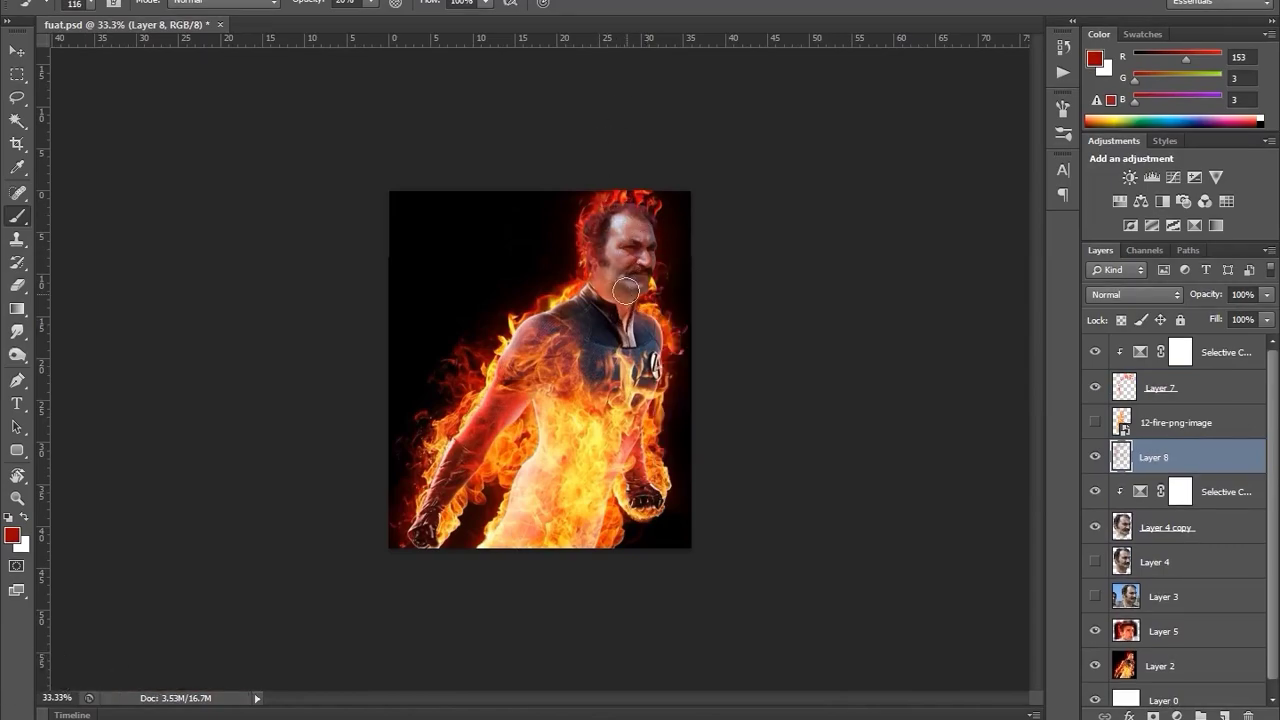
pyautogui.press('e')
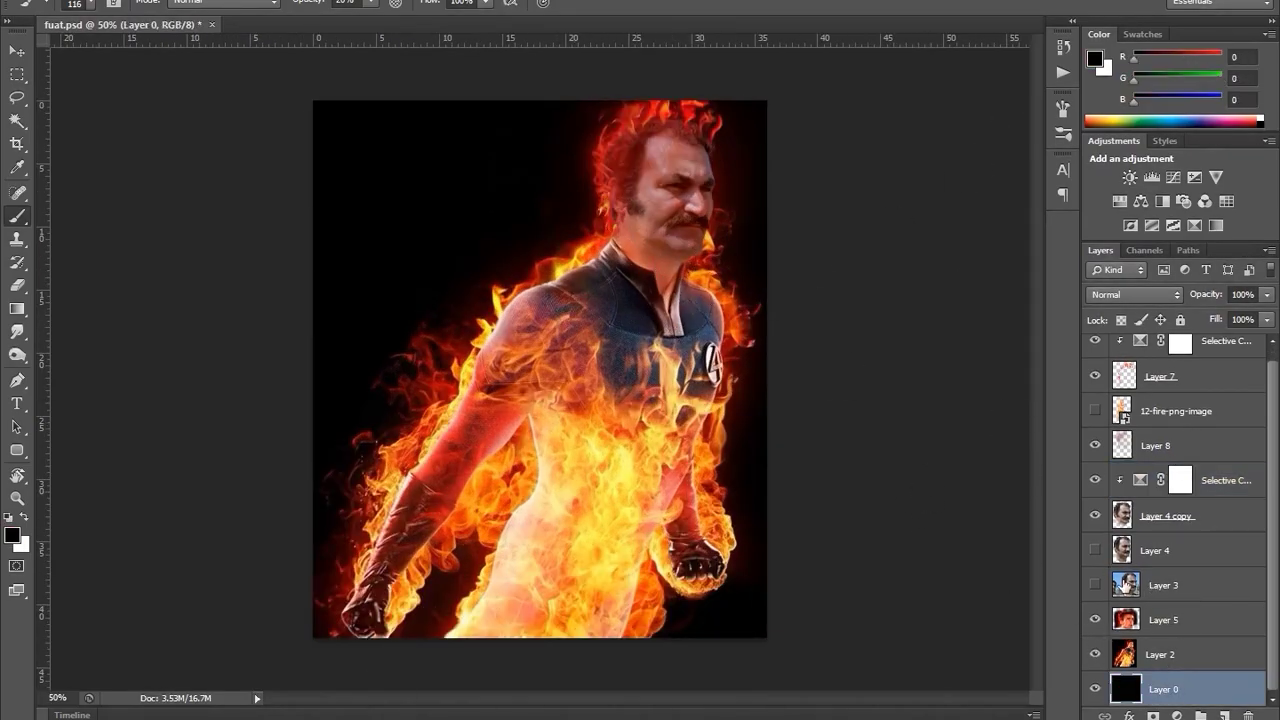
pyautogui.click(1155, 445)
pyautogui.click(1135, 294)
pyautogui.click(1110, 228)
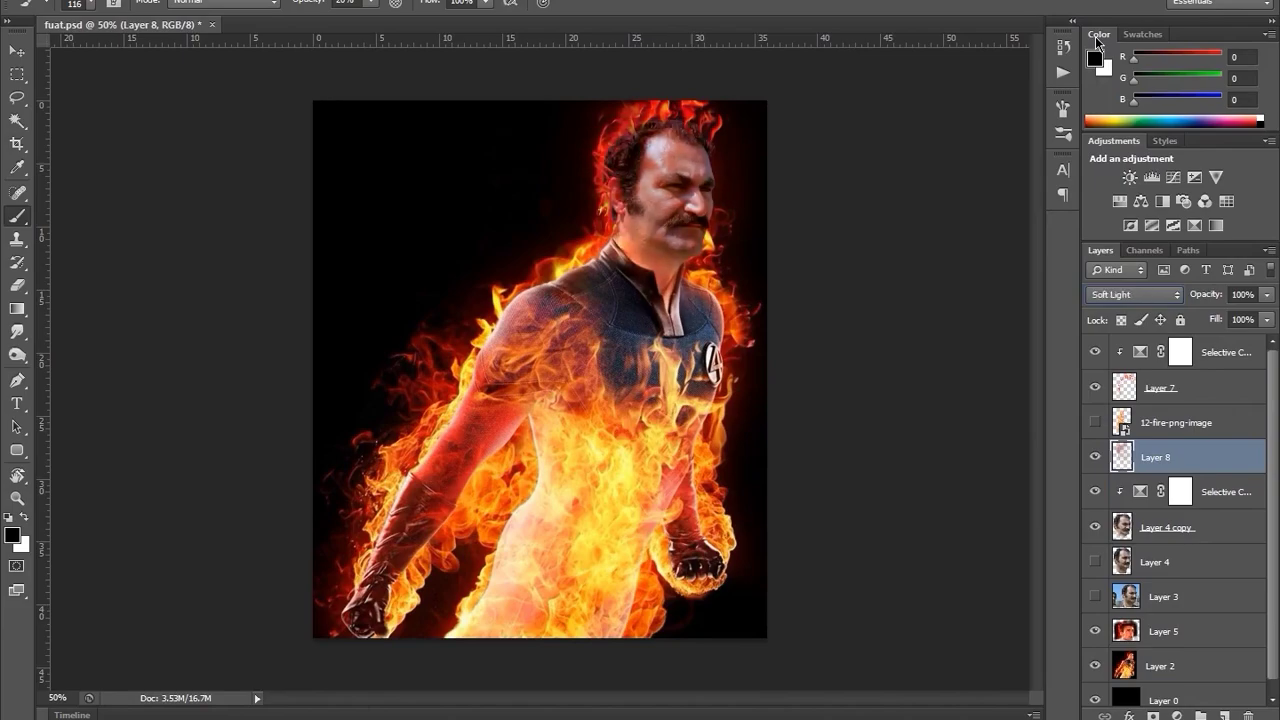
pyautogui.press('Down')
pyautogui.press('Down')
pyautogui.press('Down')
pyautogui.press('Down')
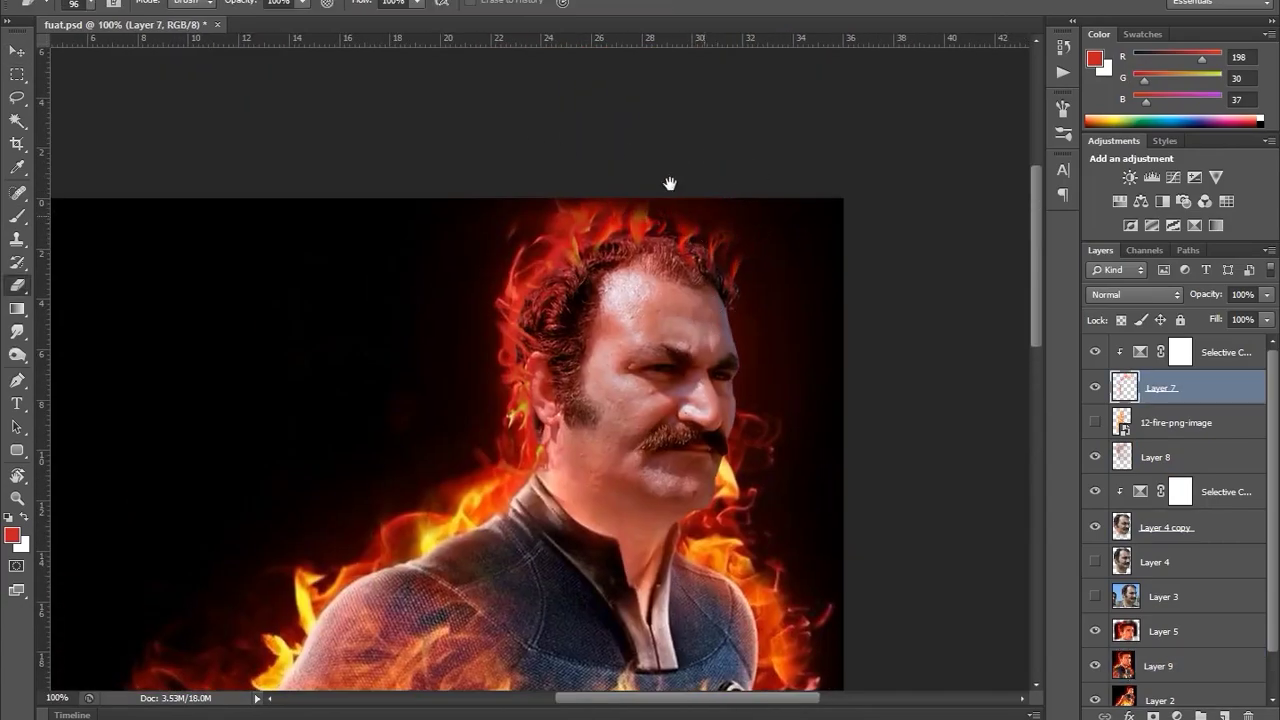
# - Set Selective Color 1 Blacks to Yellow +7 and Black +30, then select Layer 4 copy
pyautogui.hotkey('ctrl', '-')
pyautogui.hotkey('ctrl', '-')
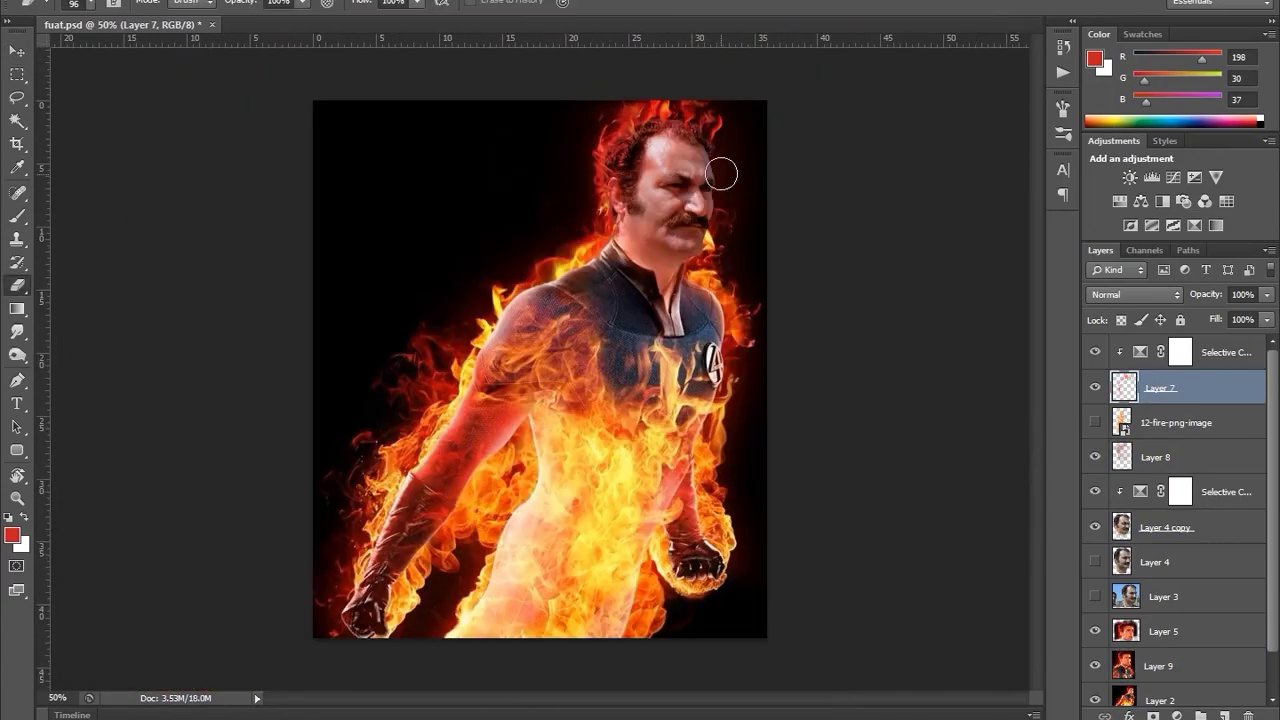
pyautogui.hotkey('ctrl', '-')
pyautogui.doubleClick(1140, 495)
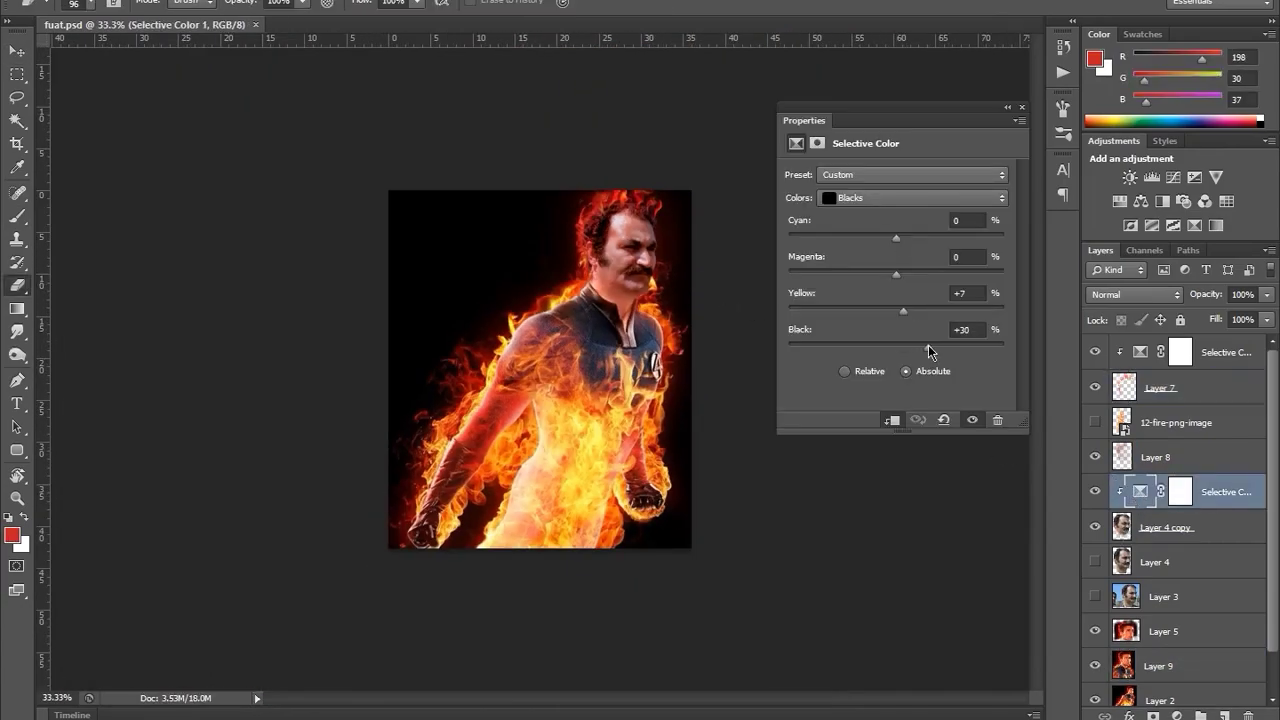
pyautogui.click(1020, 108)
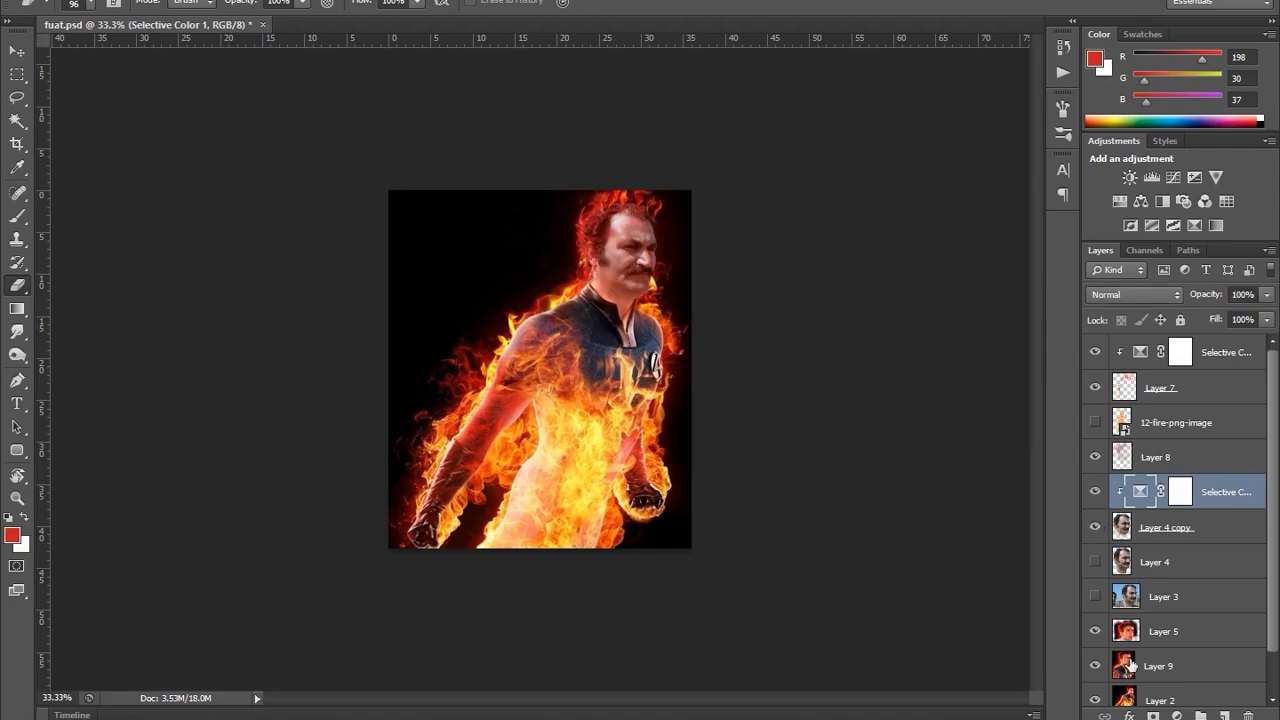
pyautogui.scroll(4, 584, 231)
pyautogui.keyDown('ctrl'); pyautogui.click(584, 231); pyautogui.keyUp('ctrl')
pyautogui.press('s')
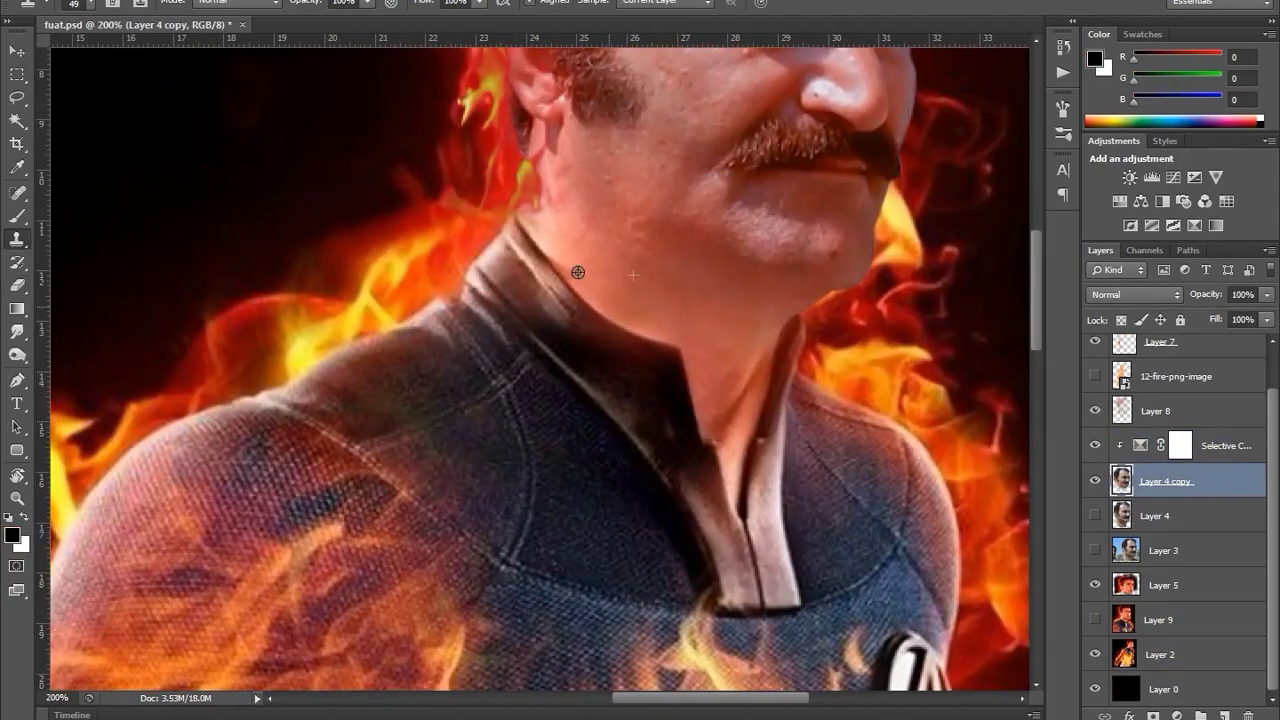
# - Erase along the neck edge of Layer 4 copy with a small brush so it blends into the collar
pyautogui.press('e')
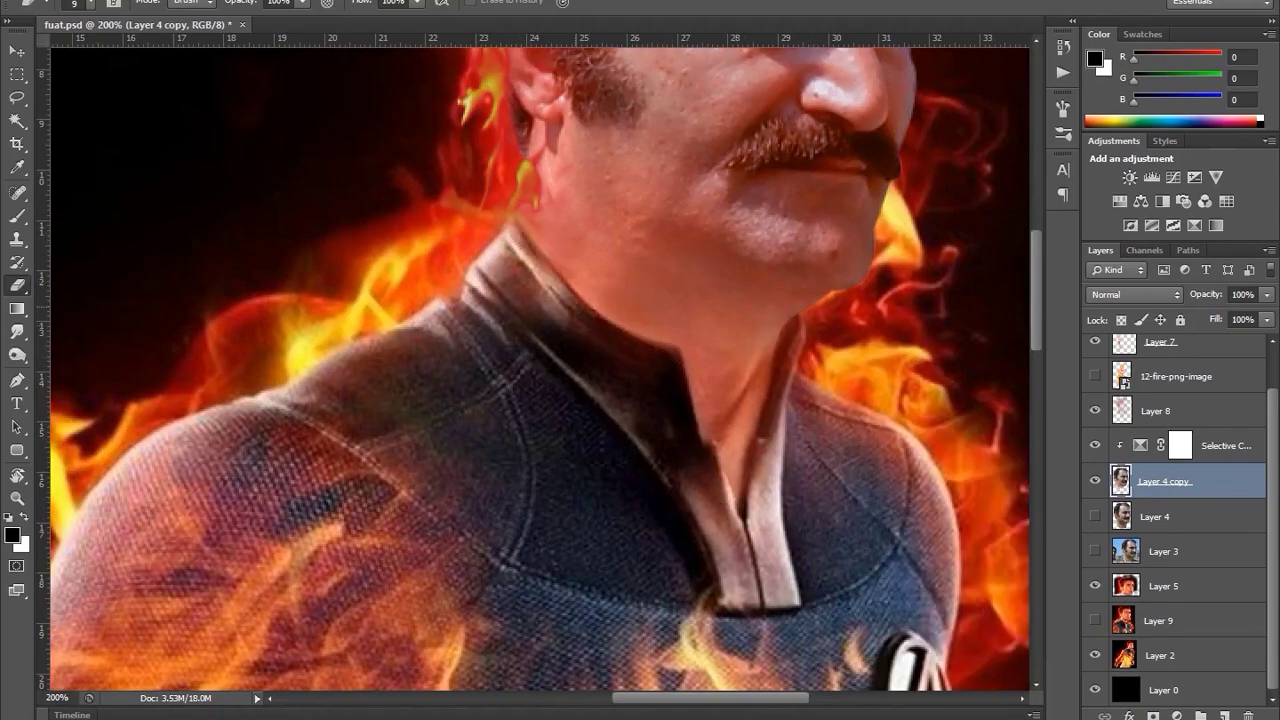
pyautogui.scroll(-3, 510, 297)
pyautogui.scroll(2, 620, 323)
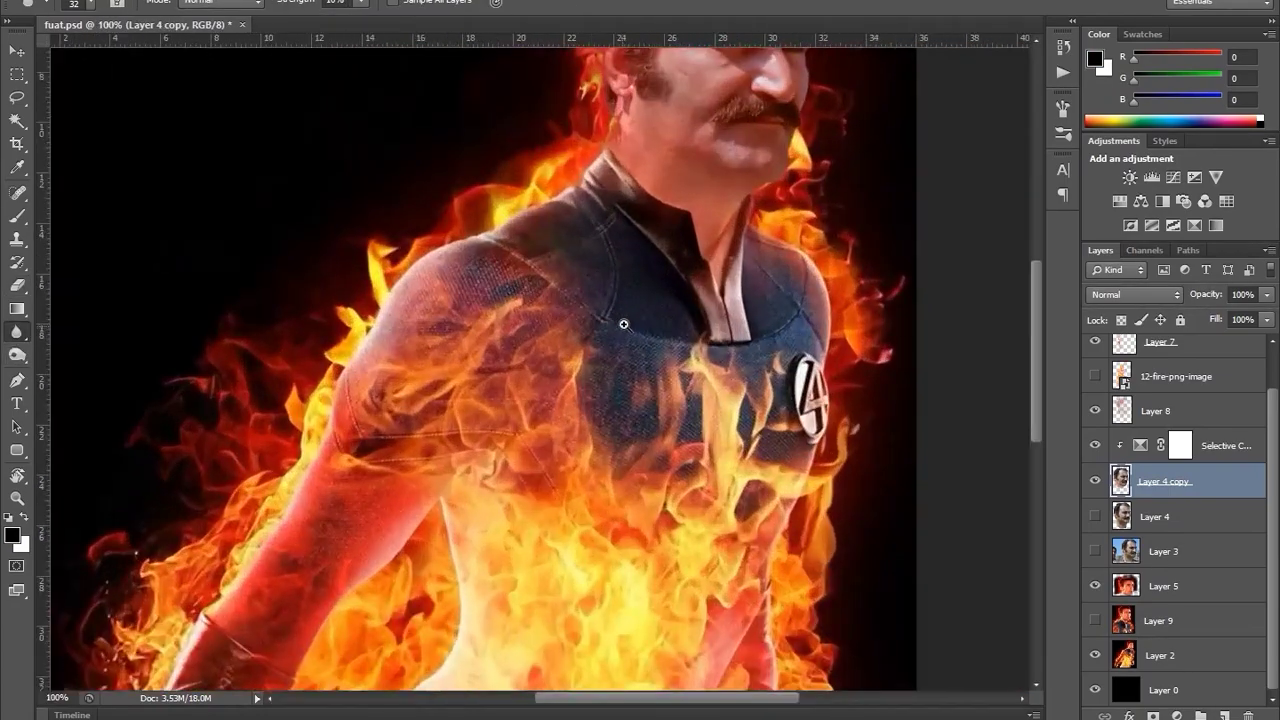
pyautogui.scroll(1, 757, 251)
pyautogui.press('e')
pyautogui.scroll(-1, 681, 288)
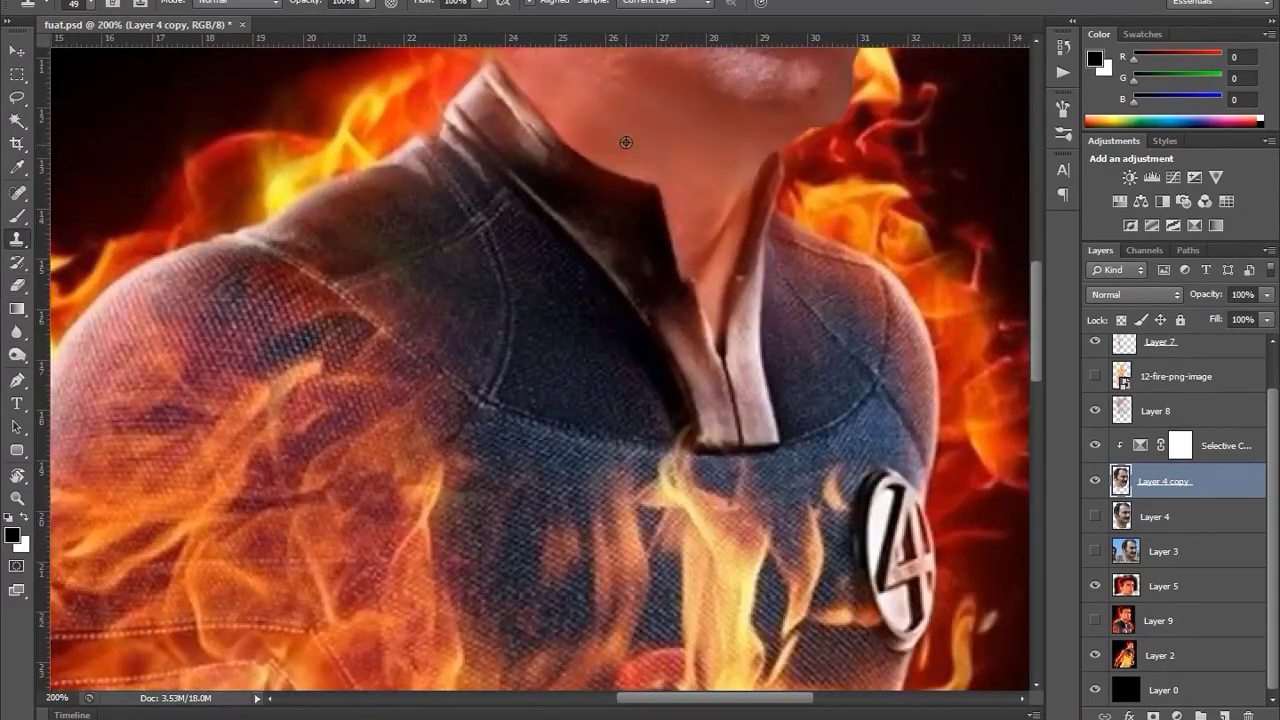
pyautogui.scroll(-1, 594, 180)
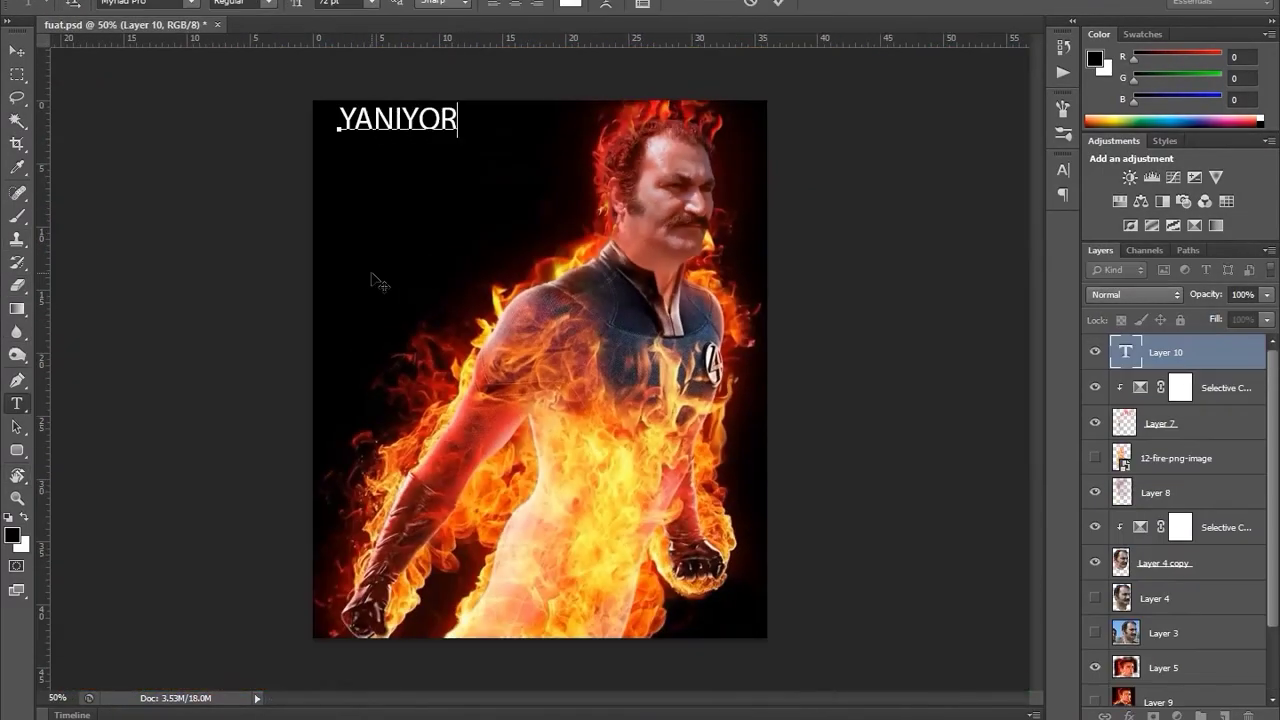
# - Finish the 'YANIYORSUN FUAT ABI' title and set it in a comic-style display font
pyautogui.write('I')
pyautogui.hotkey('ctrl', 'Return')
pyautogui.click(240, 3)
pyautogui.click(288, 144)
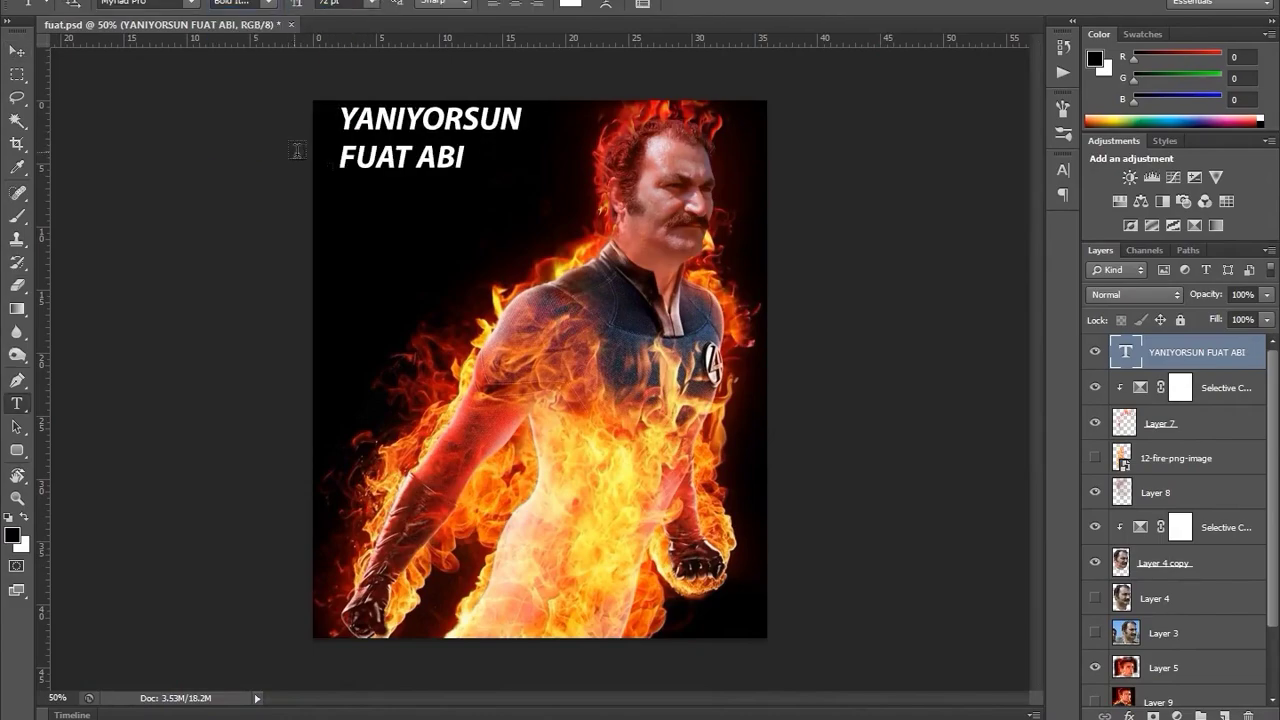
pyautogui.hotkey('ctrl', 'z')
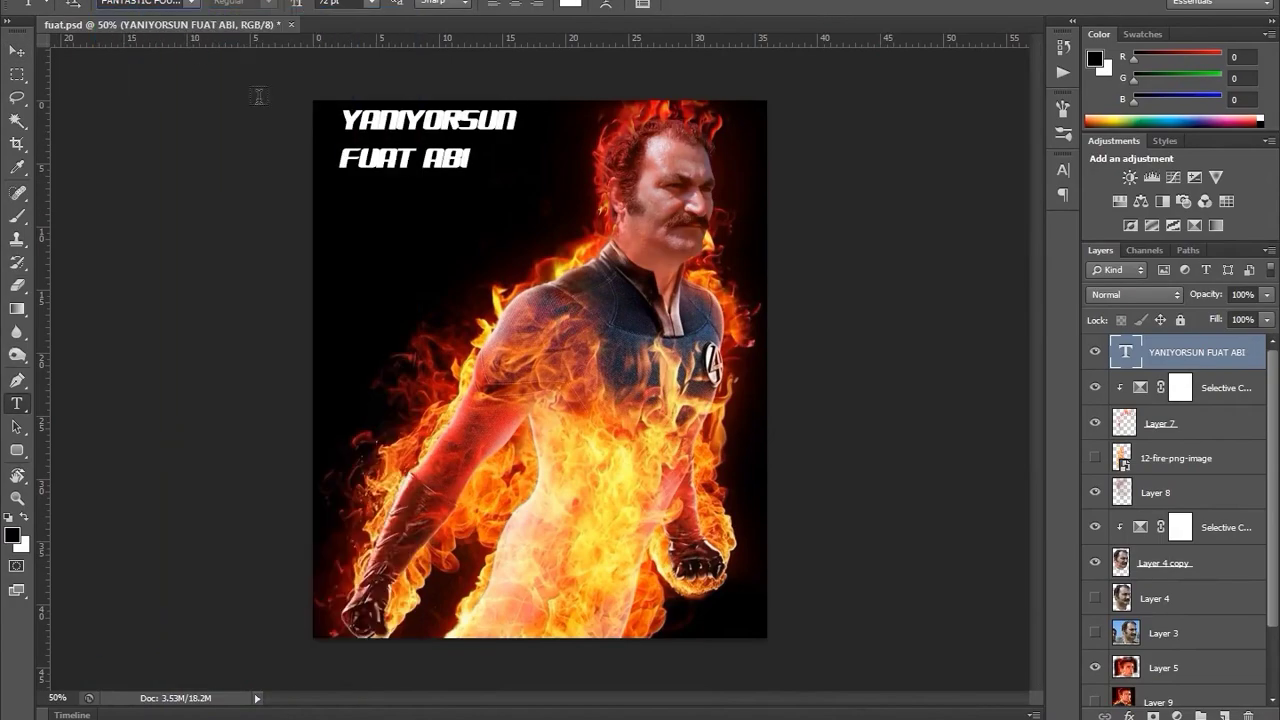
pyautogui.click(1063, 169)
# - Enlarge the title to 96 pt and tighten its leading to 82 pt
pyautogui.hotkey('ctrl', 't')
pyautogui.press('Return')
pyautogui.moveTo(297, 3); pyautogui.dragTo(330, 3)
pyautogui.moveTo(958, 205); pyautogui.dragTo(930, 205)
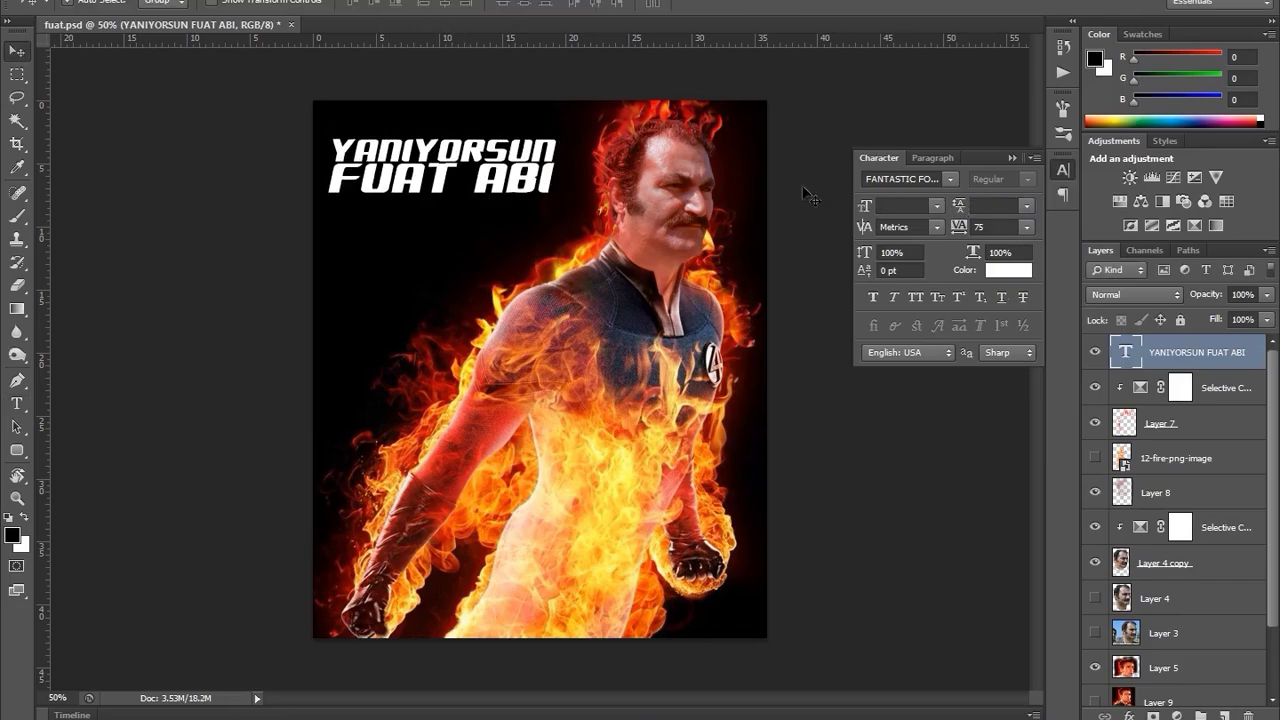
pyautogui.keyDown('ctrl'); pyautogui.click(549, 213); pyautogui.keyUp('ctrl')
pyautogui.hotkey('ctrl', 'shift', 'alt', 'n')
# - Fill a straight-edged band across the title's final I with black on Layer 10, then deselect
pyautogui.press('l')
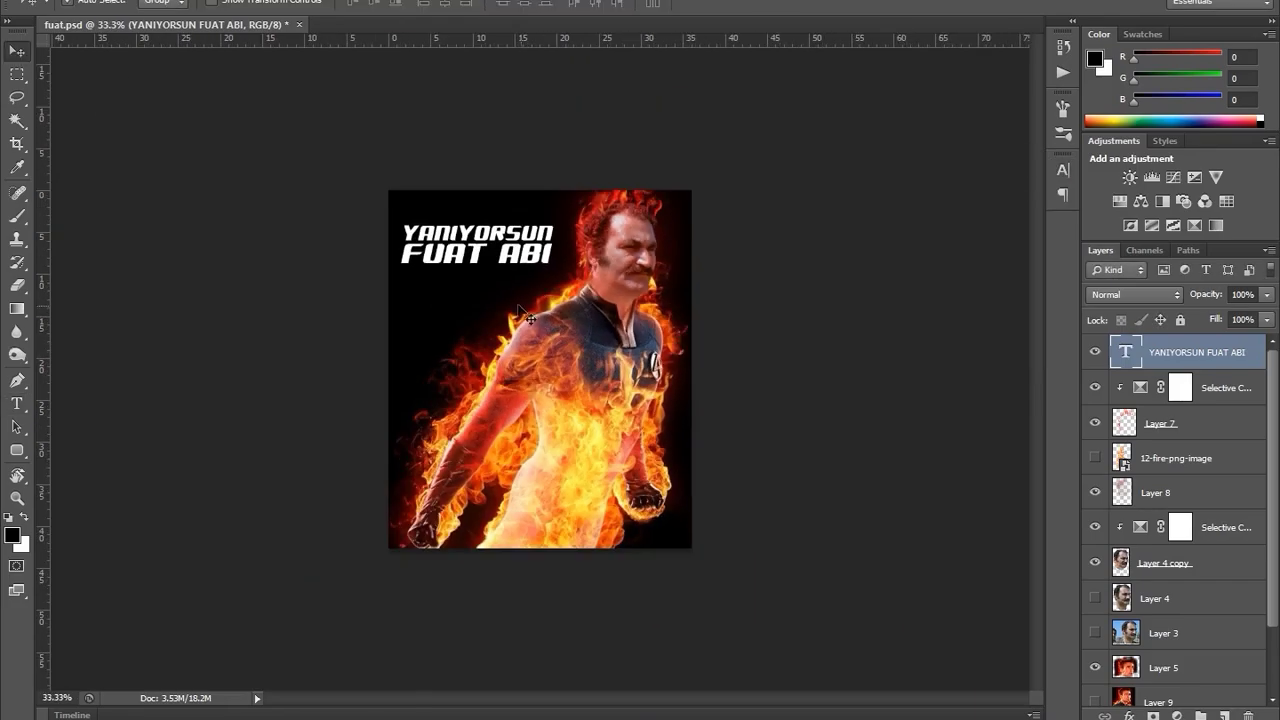
pyautogui.keyDown('alt'); pyautogui.scroll(5, 548, 200); pyautogui.keyUp('alt')
pyautogui.hotkey('alt', 'BackSpace')
pyautogui.scroll(-3, 512, 297)
pyautogui.scroll(-2, 512, 300)
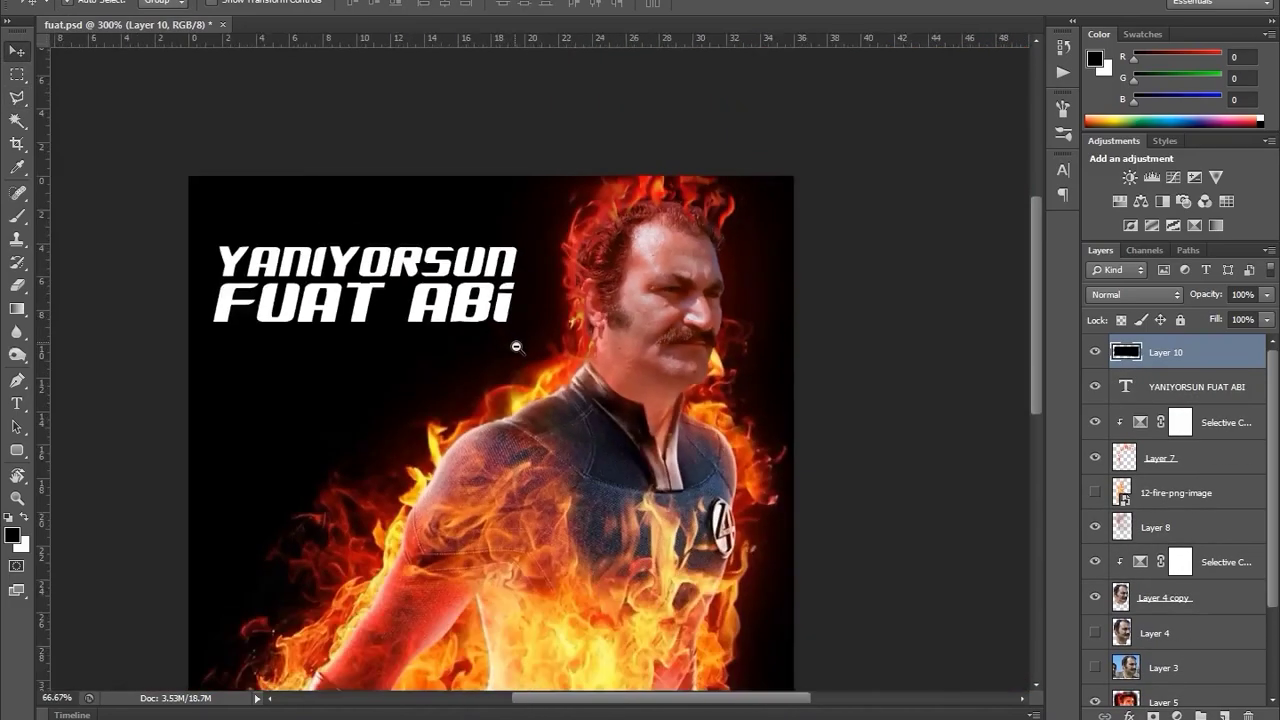
pyautogui.press('v')
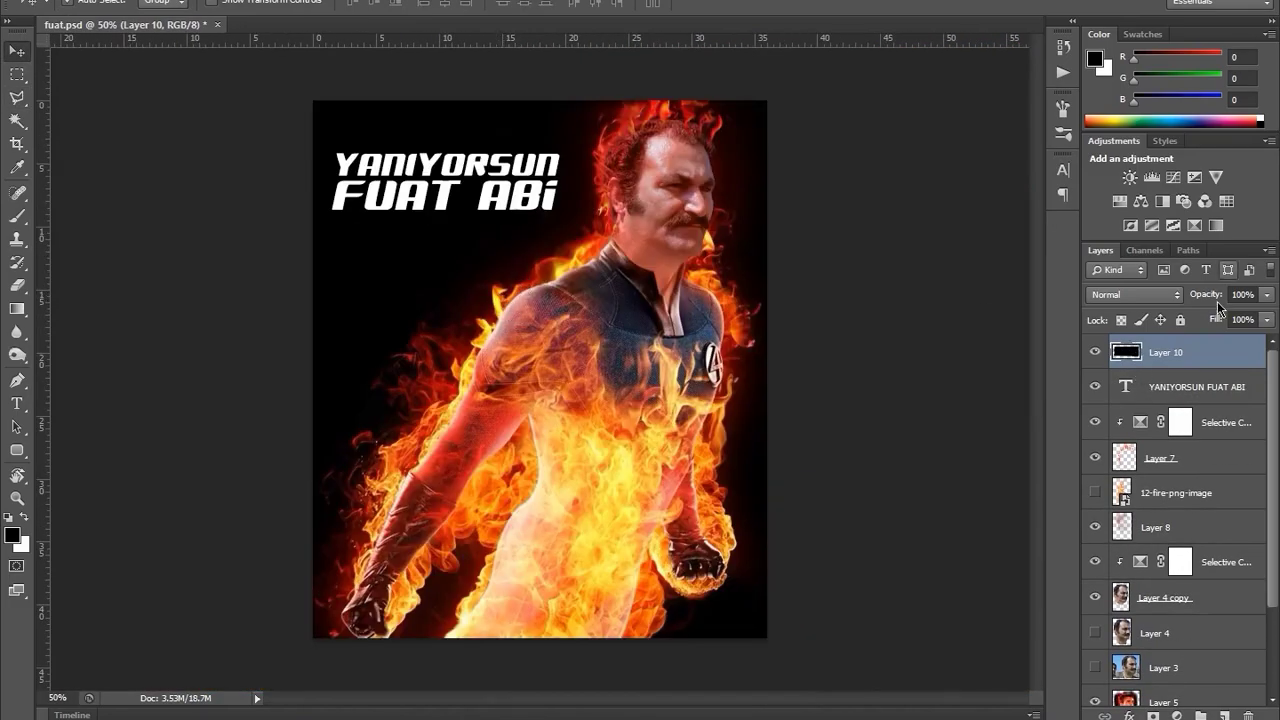